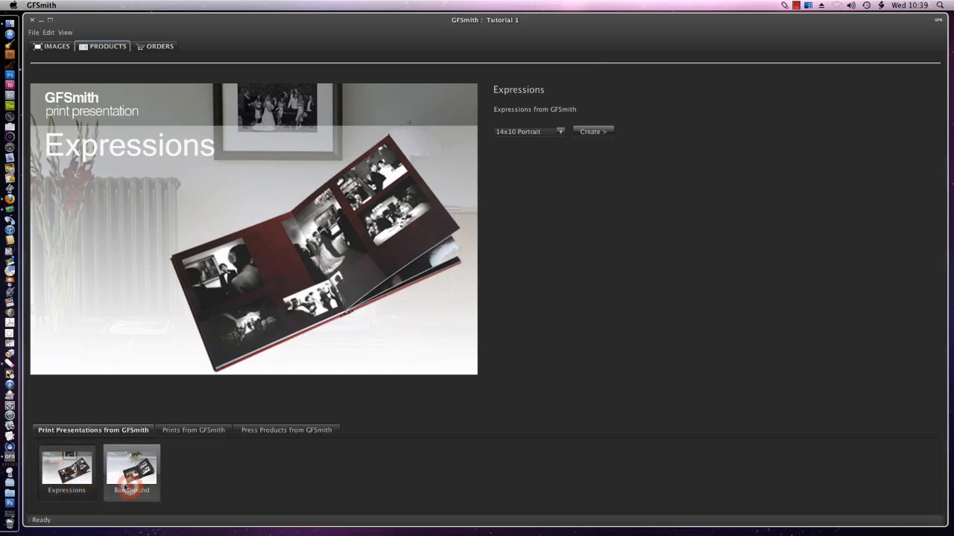
- Create a new Bookbound print presentation using the 12x12 Sigma product
left_click(64, 482)
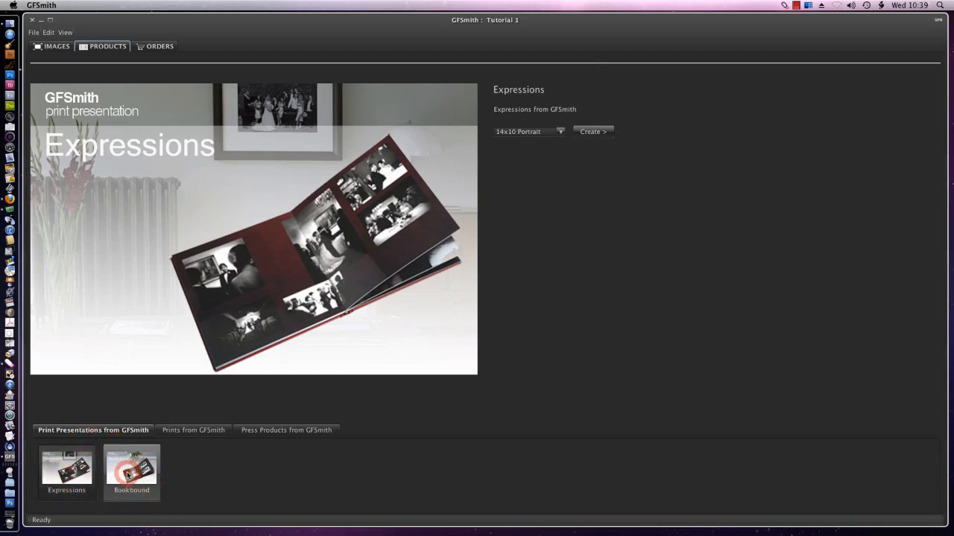
left_click(135, 473)
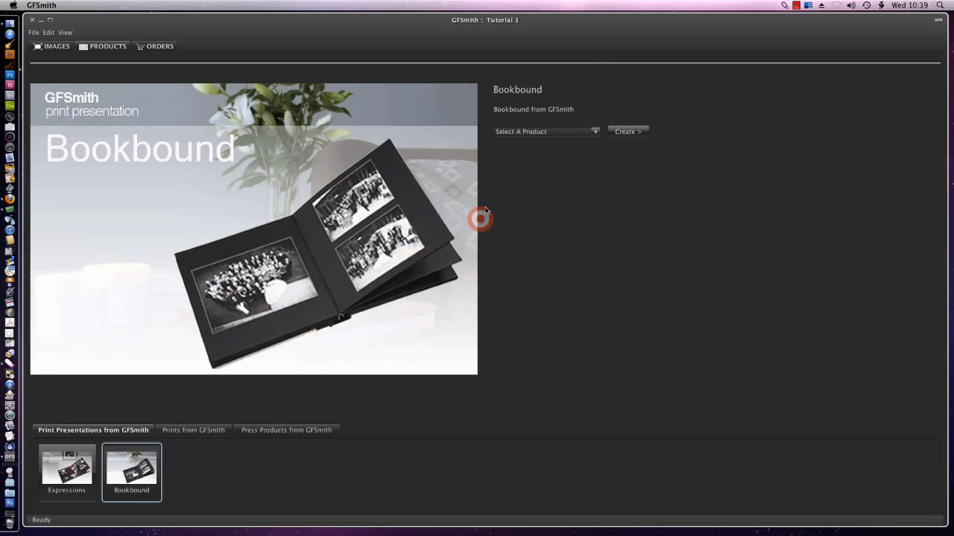
left_click(593, 131)
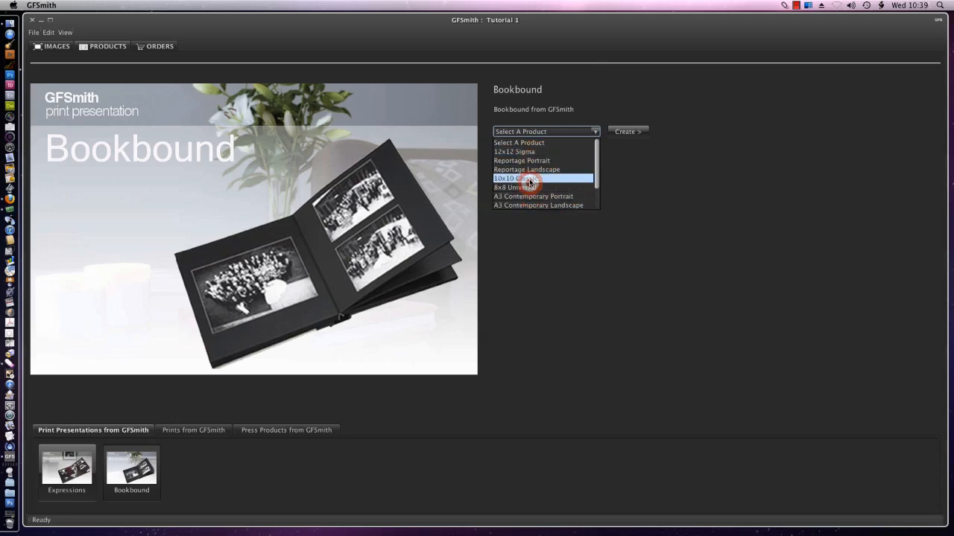
left_click(529, 152)
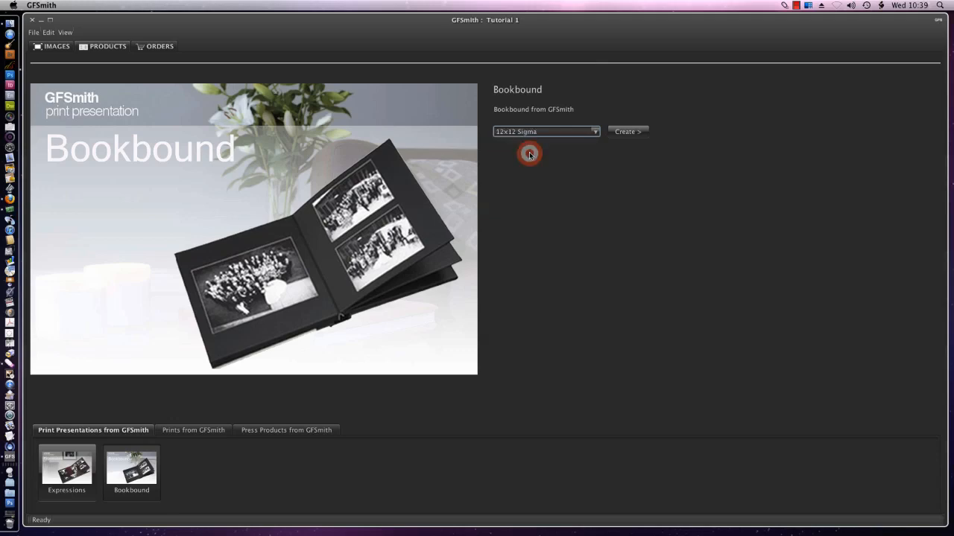
left_click(628, 133)
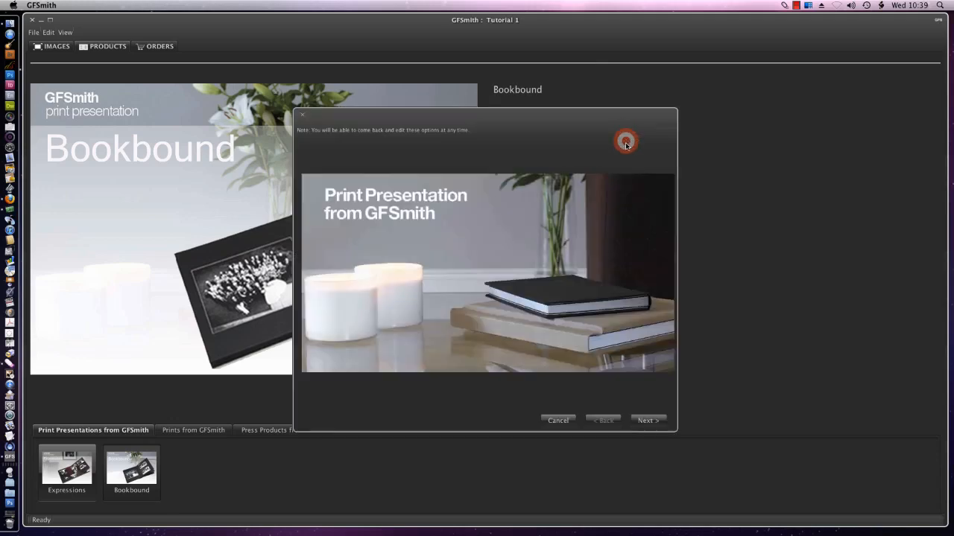
- Choose the Marrakech cover style for the Sigma album with Rhapsody Black as its binding
left_click(649, 423)
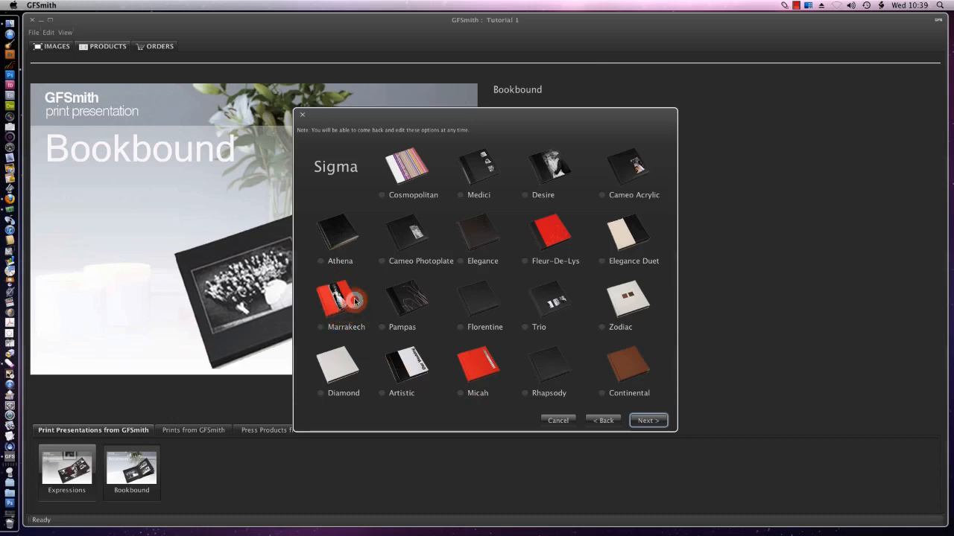
left_click(321, 328)
left_click(647, 421)
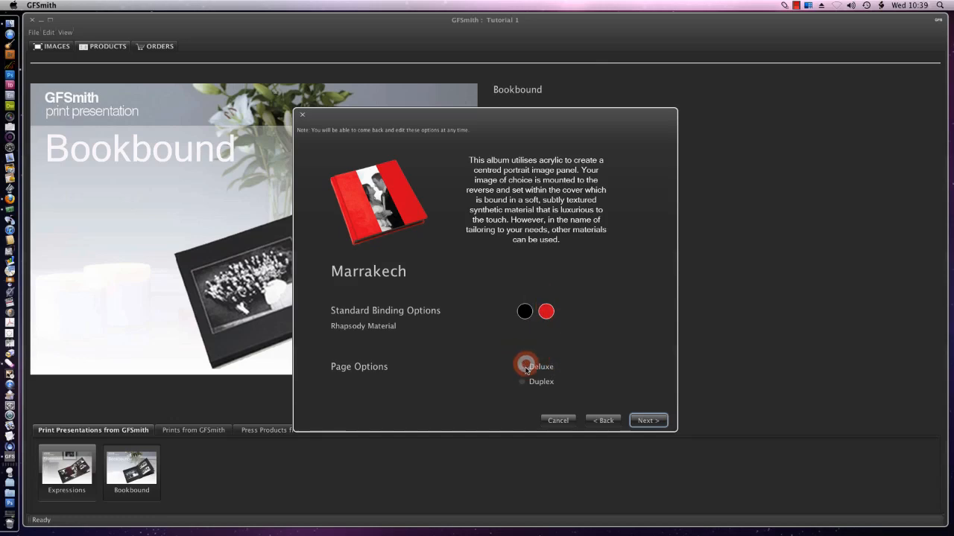
left_click(647, 421)
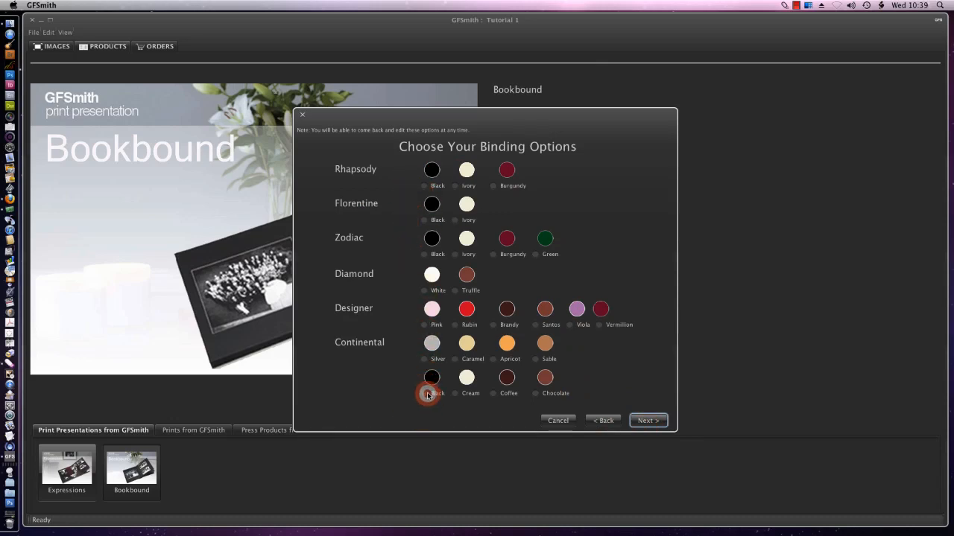
left_click(424, 186)
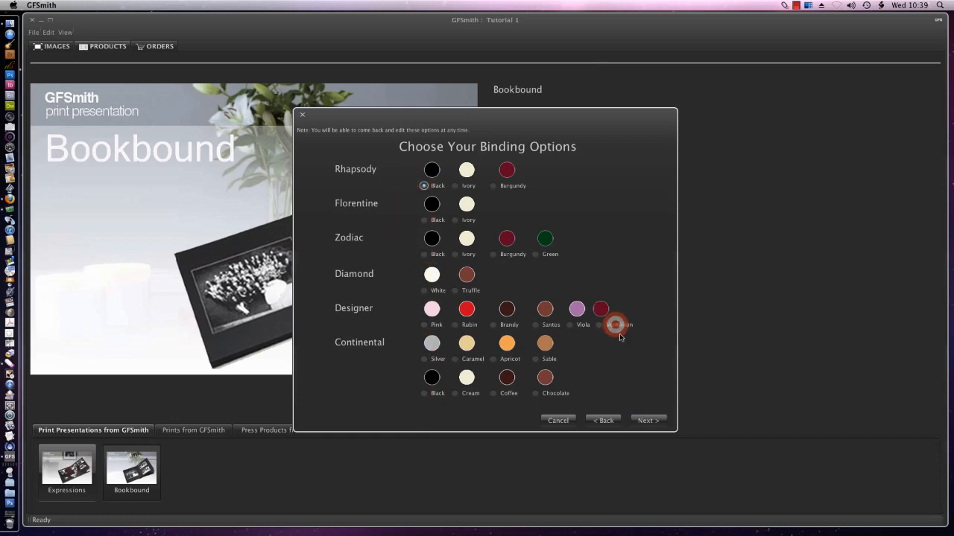
left_click(647, 422)
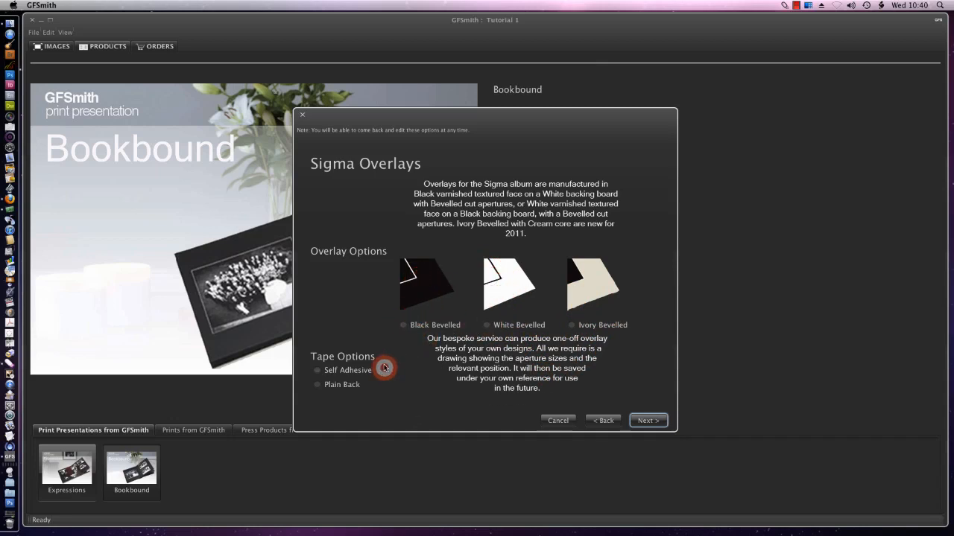
- Set the album's overlays to Black Bevelled with Self Adhesive tape
left_click(403, 326)
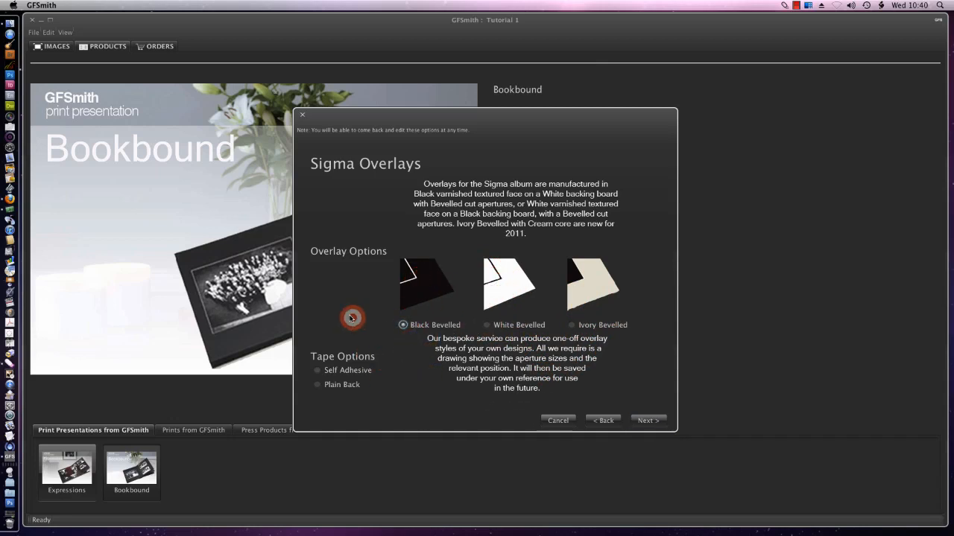
left_click(317, 373)
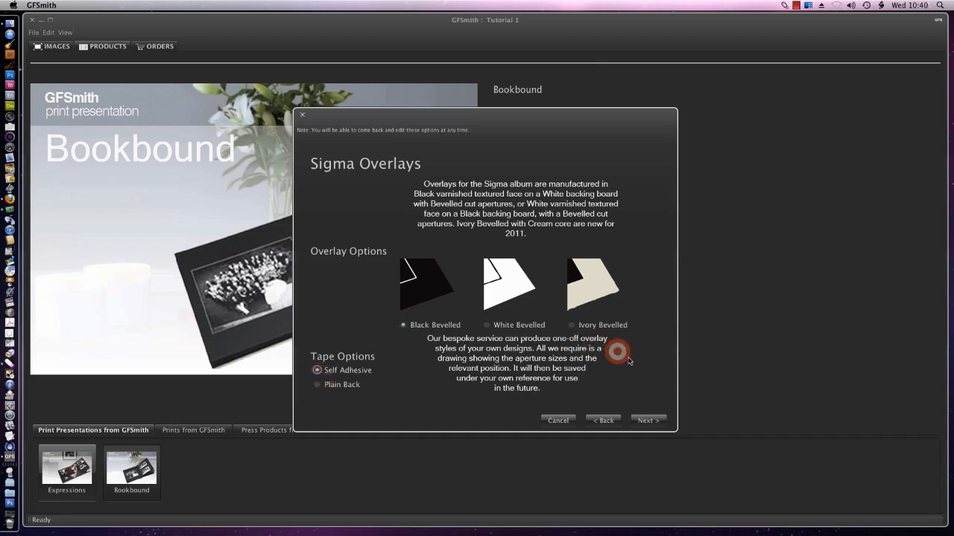
left_click(648, 422)
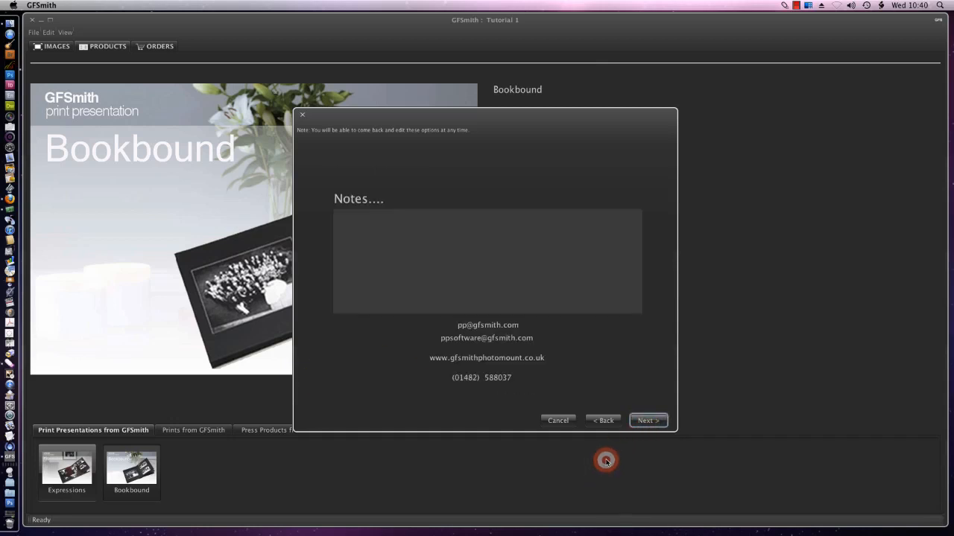
- Leave the notes empty and finish the setup with each page designed by hand and 25 page sides
left_click(647, 422)
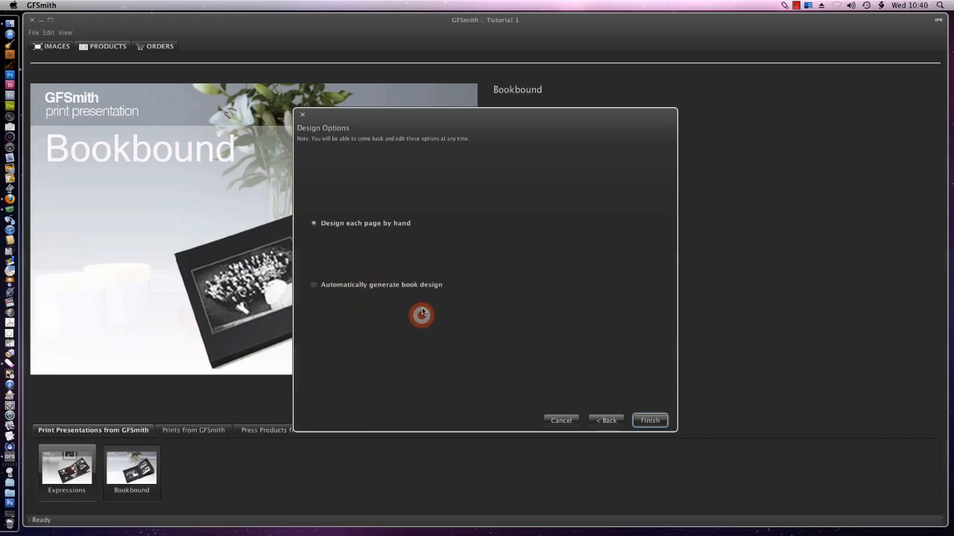
left_click(652, 421)
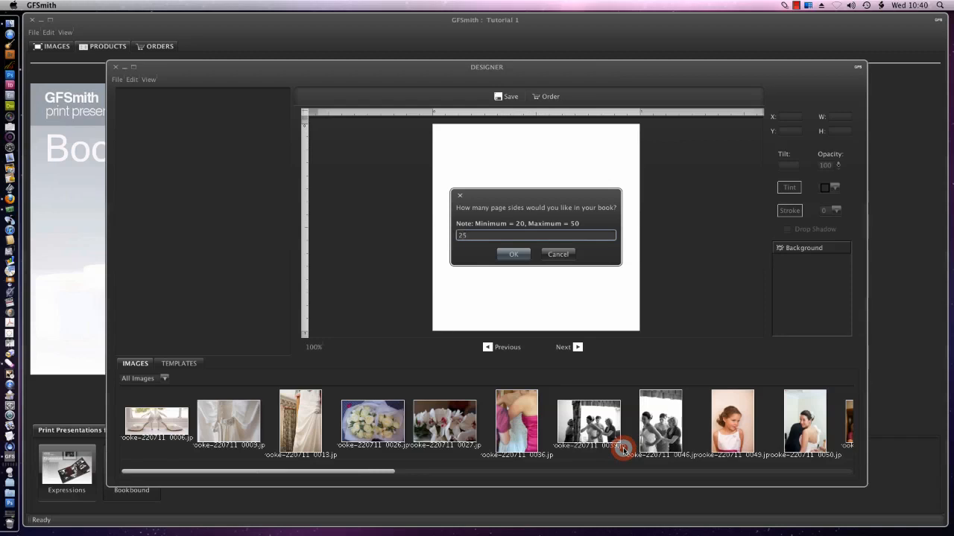
left_click(513, 255)
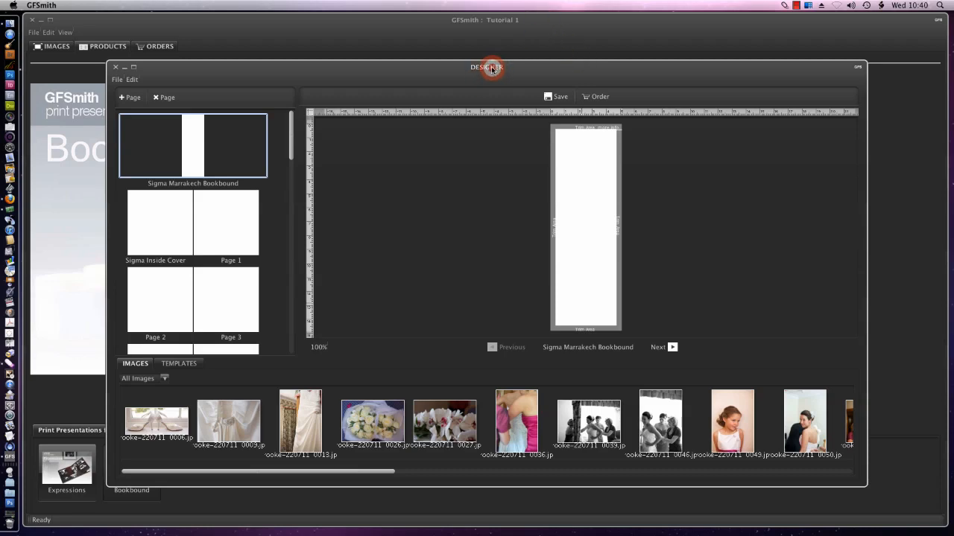
- Place the wedding dress photo 220711_0013 in the Sigma Marrakech cover panel
left_click_drag(471, 62, 504, 58)
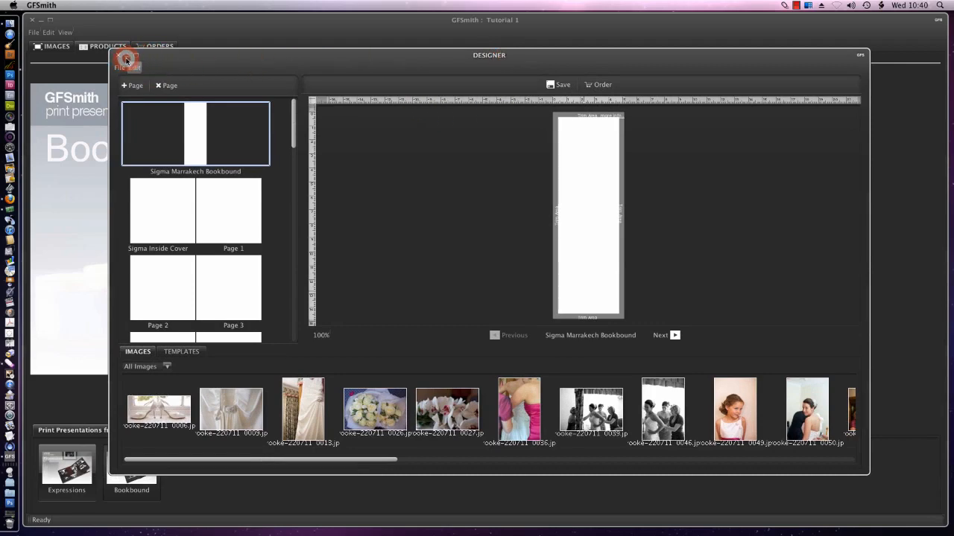
left_click_drag(489, 56, 487, 57)
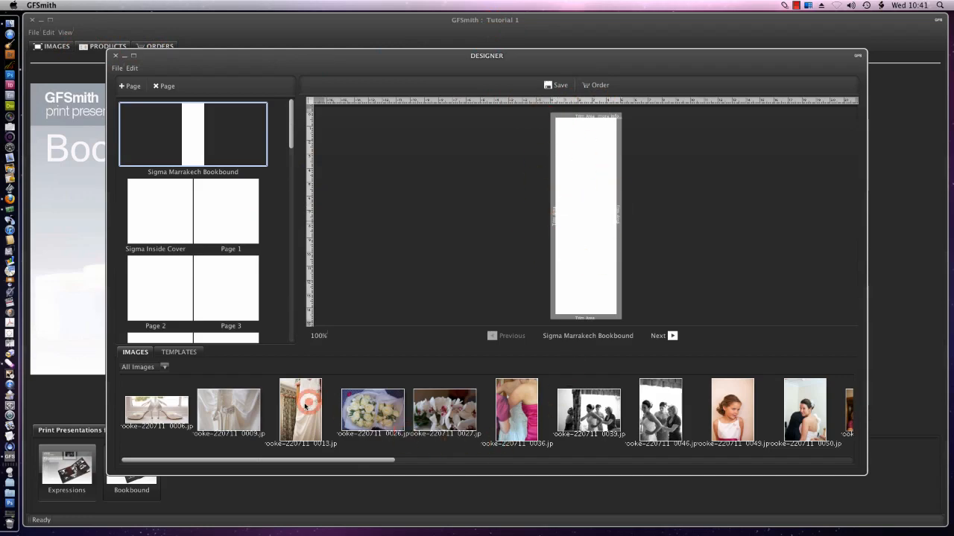
left_click_drag(304, 415, 594, 213)
- Crop the cover photo tightly around the dress's brooch and skirt, convert it to black and white, and save it
double_click(594, 220)
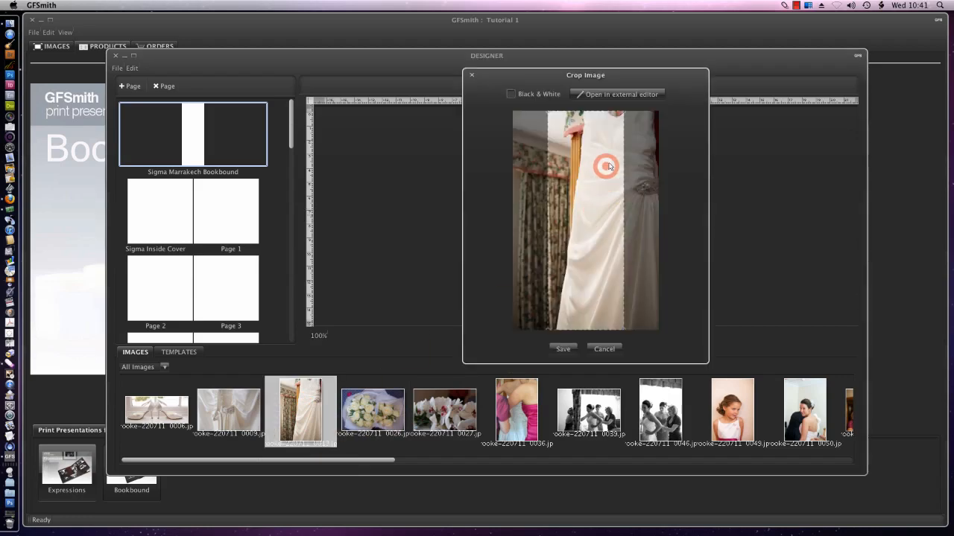
left_click_drag(563, 125, 575, 139)
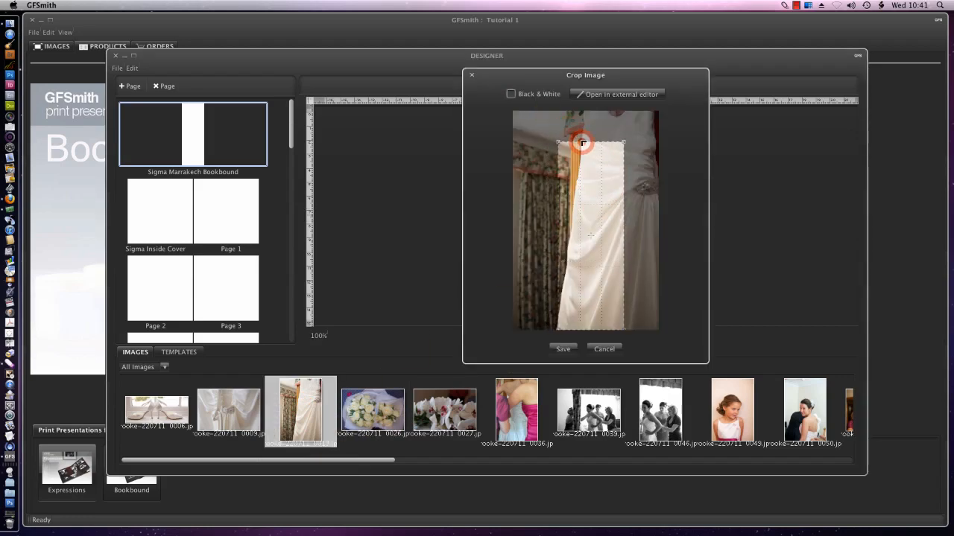
left_click_drag(615, 221, 648, 228)
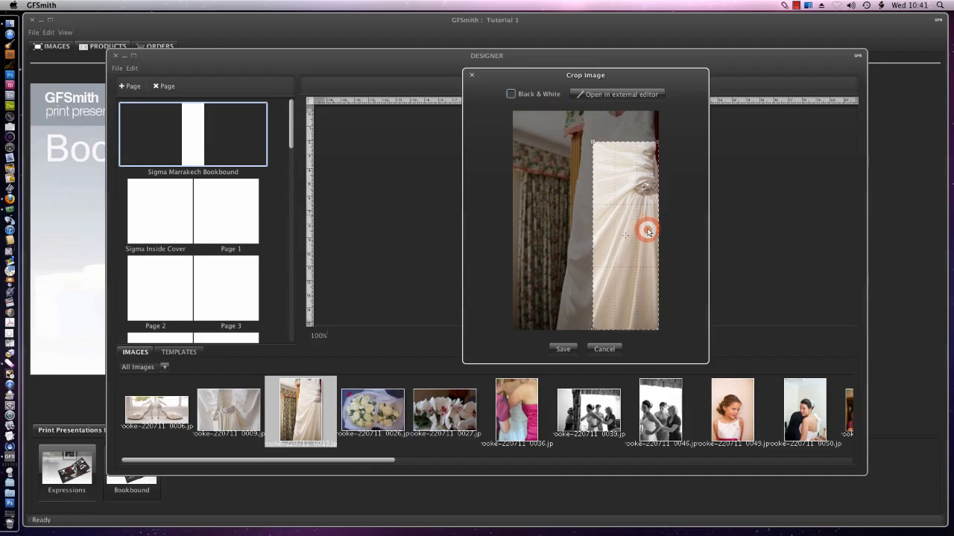
left_click(509, 94)
left_click(565, 350)
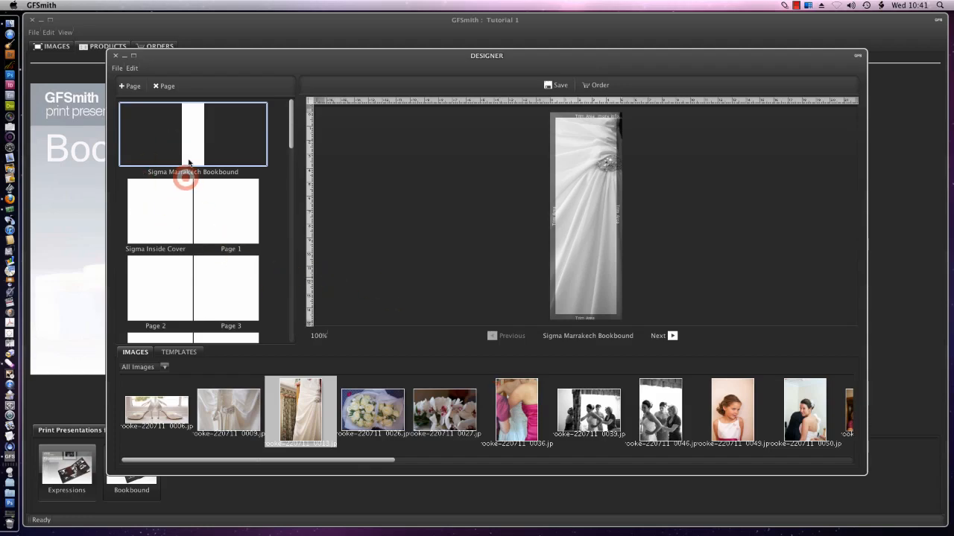
- Apply the Sigma template with a single tall frame filling the right half to Page 1
left_click(161, 220)
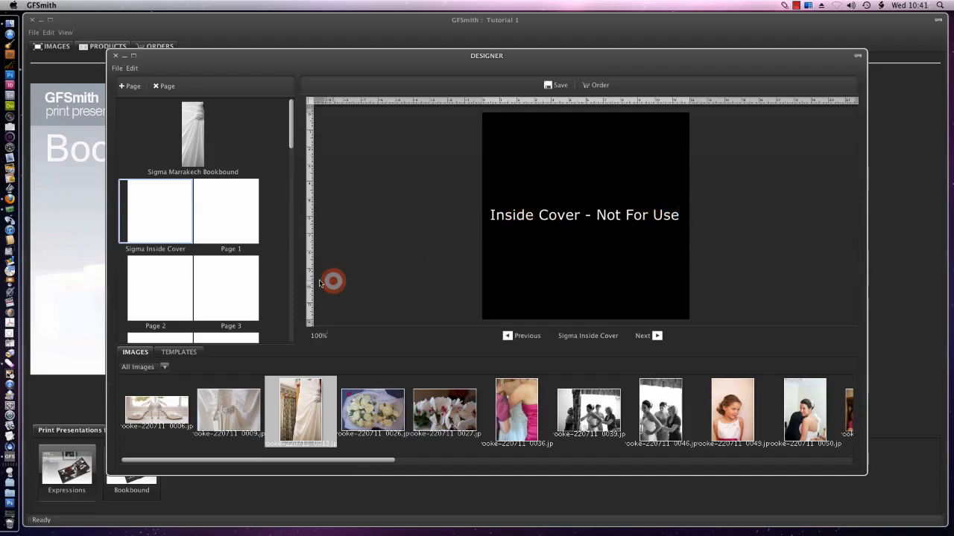
left_click(226, 217)
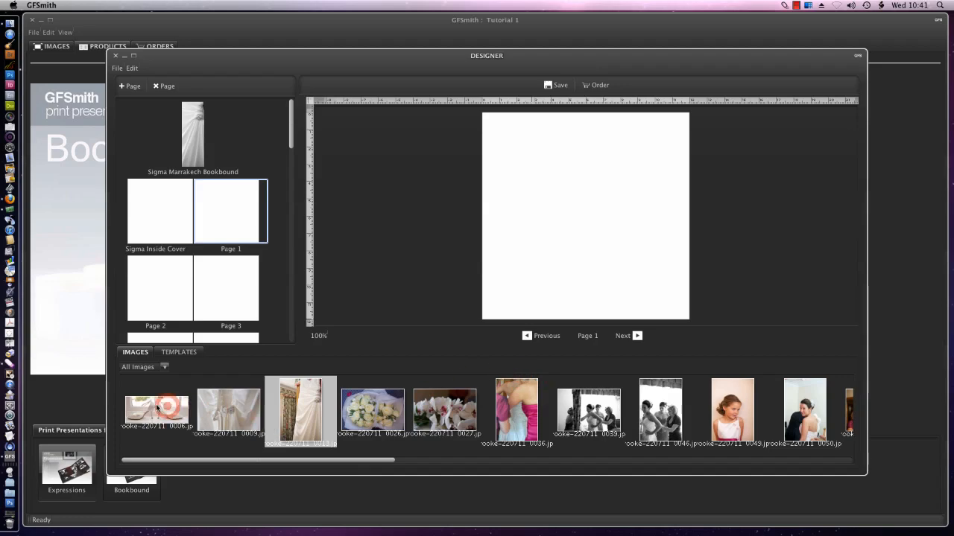
left_click(182, 353)
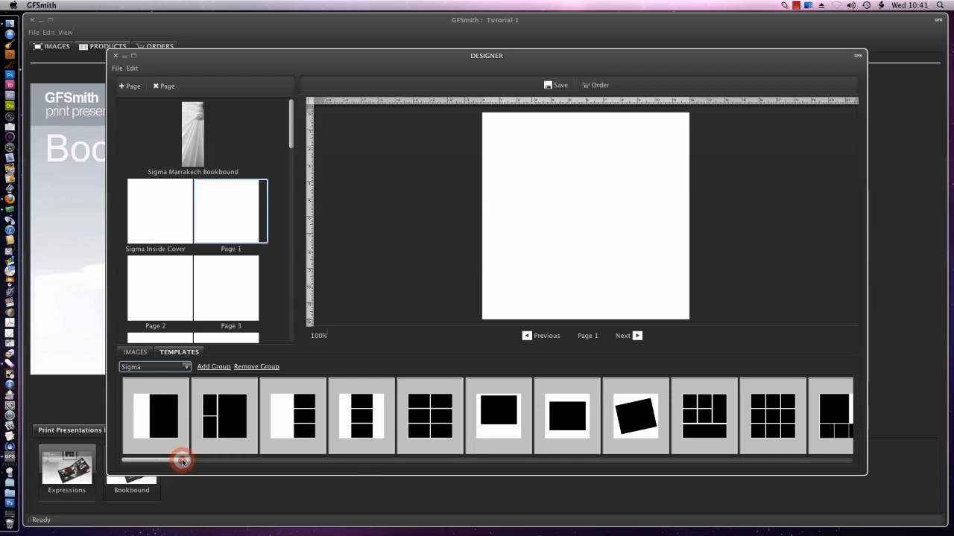
mouse_move(183, 462)
left_mouse_down()
mouse_move(852, 452)
mouse_move(170, 464)
left_mouse_up()
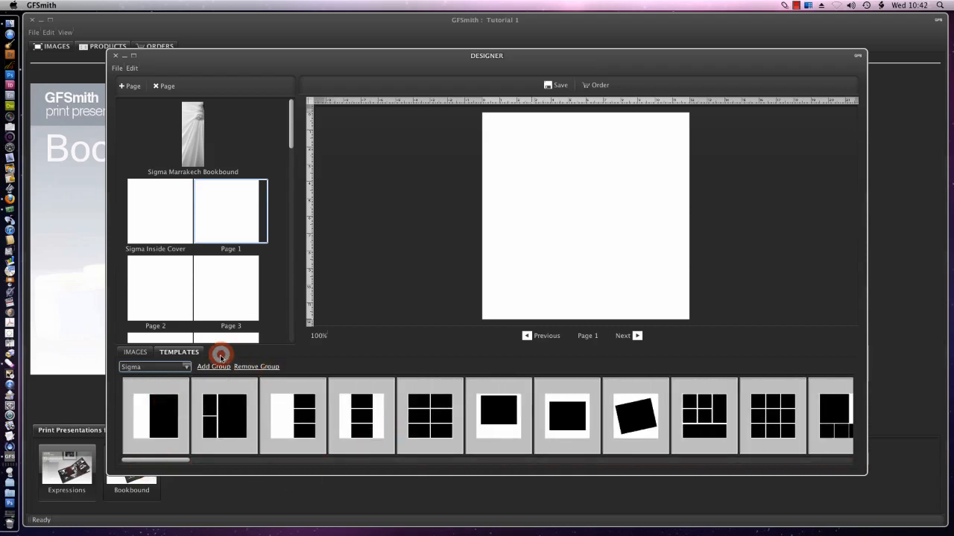
left_click(134, 352)
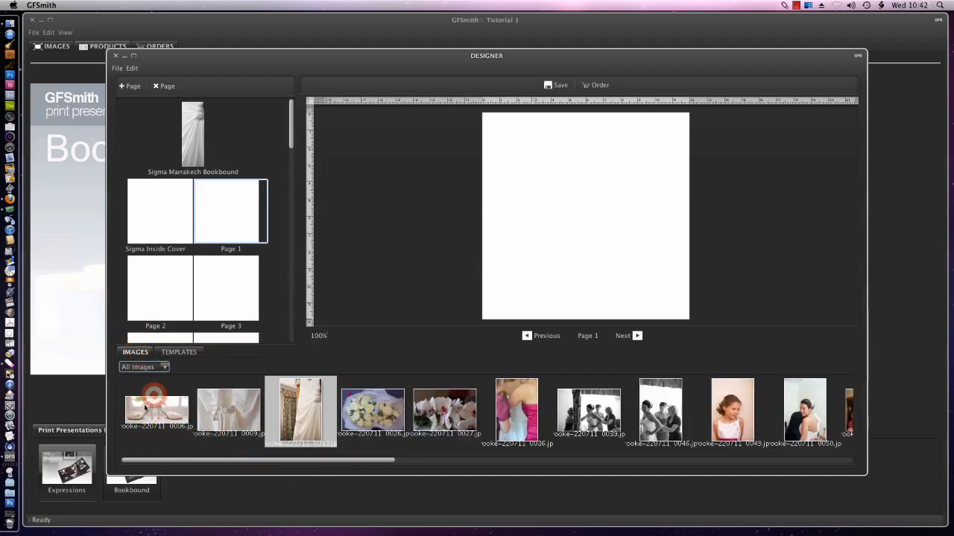
left_click(180, 352)
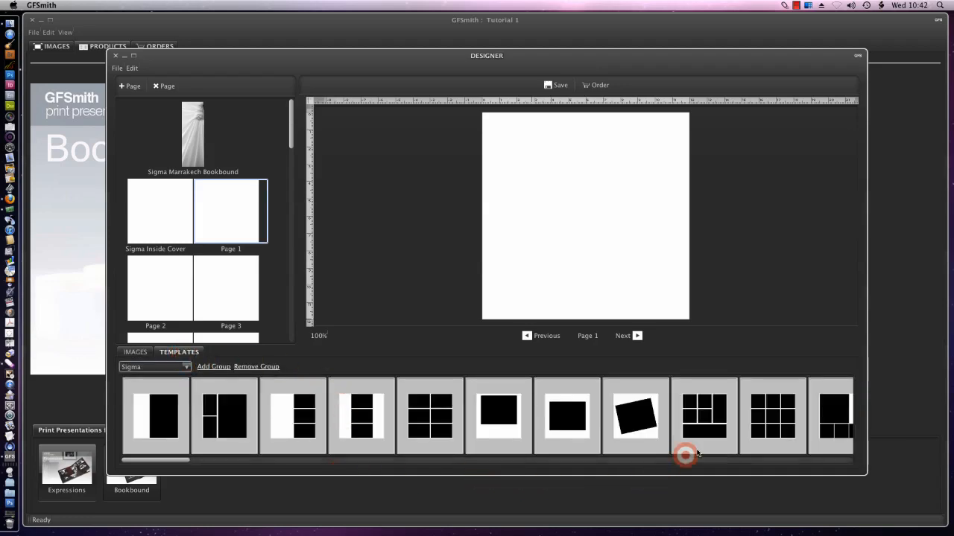
left_click_drag(159, 459, 303, 460)
left_click(377, 415)
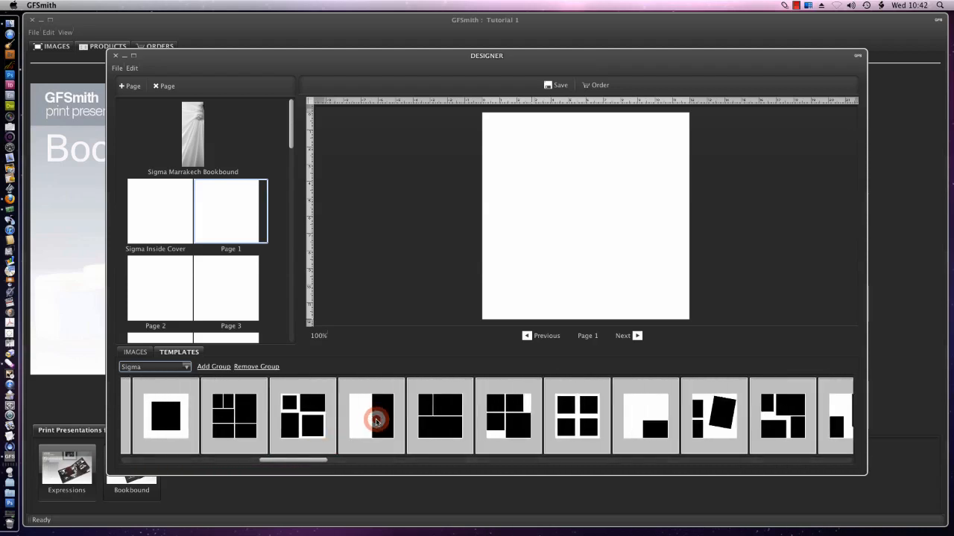
left_click_drag(376, 417, 598, 279)
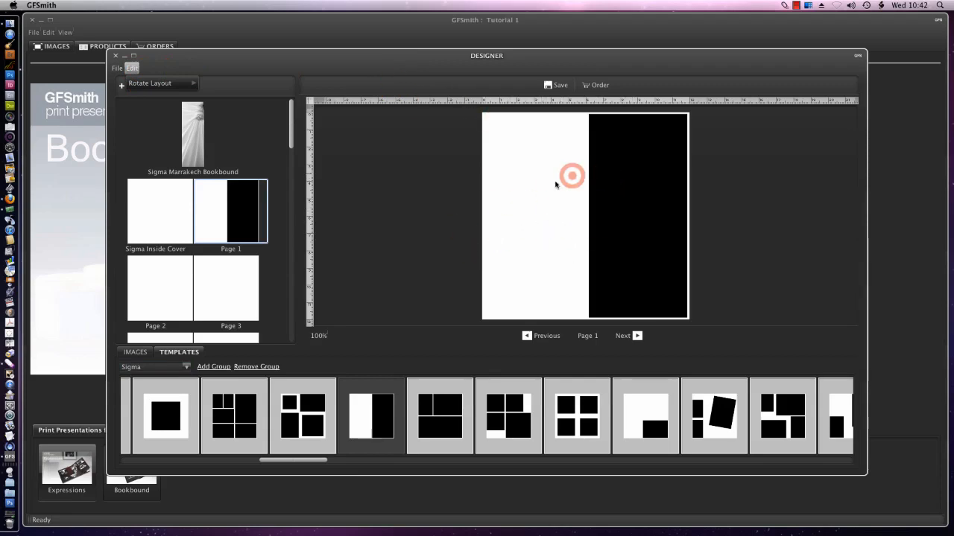
- Rotate the Page 1 layout by 90 degrees
mouse_move(182, 84)
left_click(632, 210)
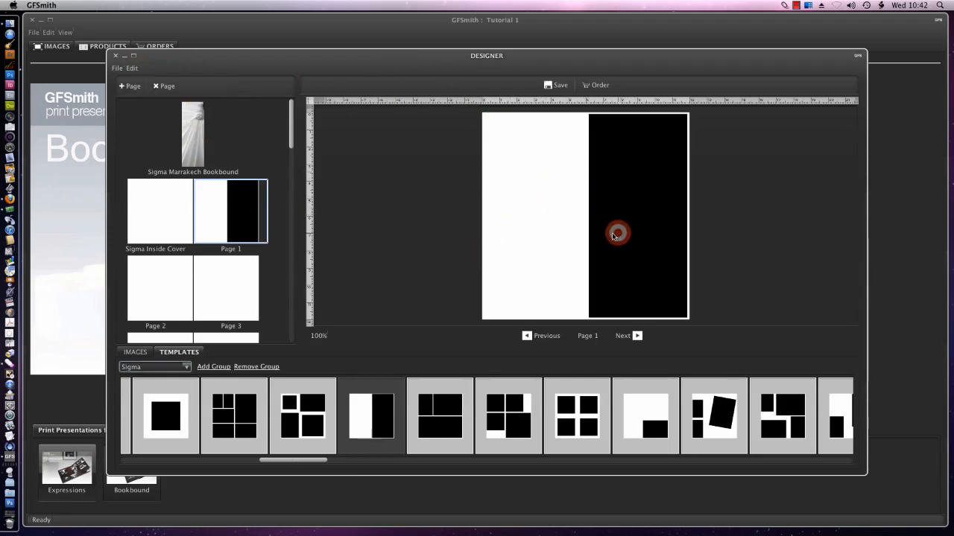
left_click(133, 68)
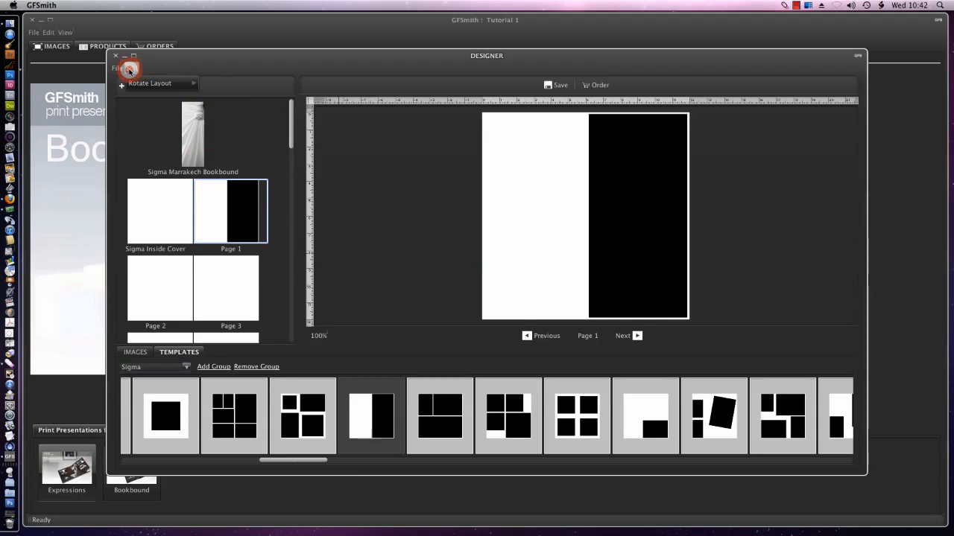
left_click(164, 85)
left_click(221, 89)
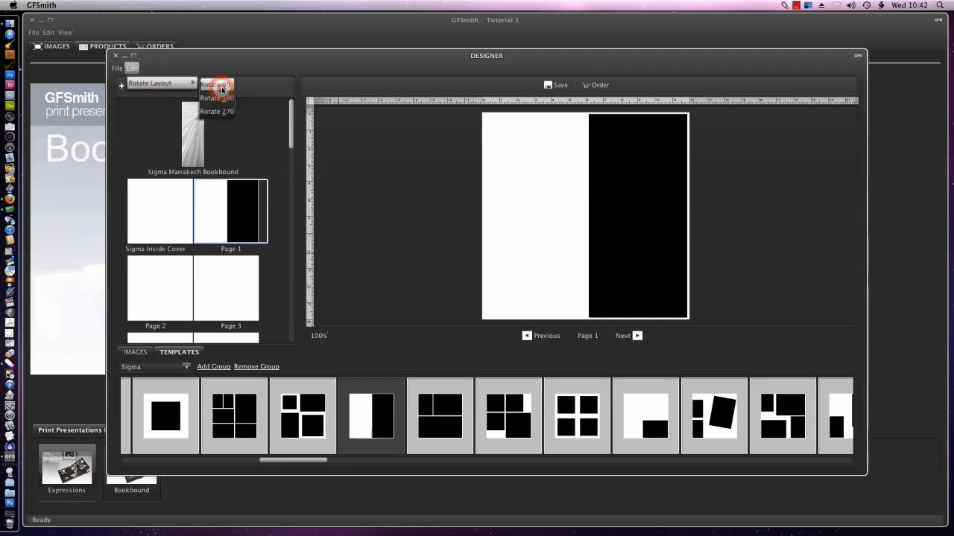
left_click(221, 87)
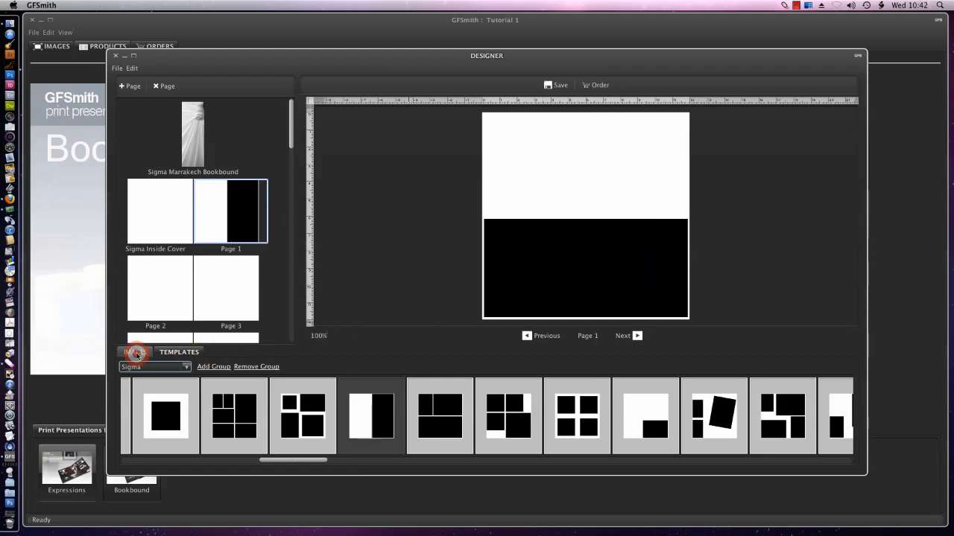
- Place the bridal shoes photo 220711_0006 in the frame on the lower half of Page 1
left_click(135, 353)
left_click_drag(154, 413, 578, 253)
left_click(591, 338)
left_click(590, 274)
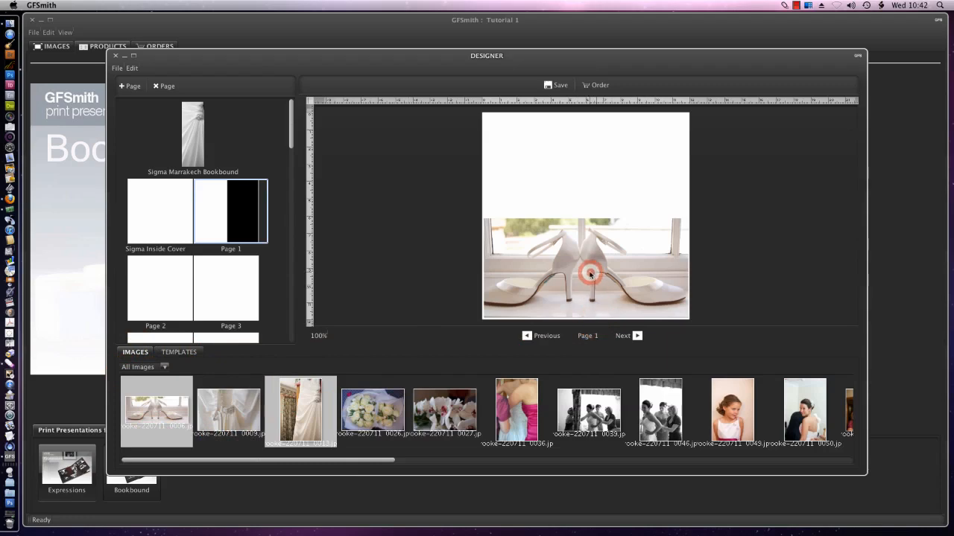
- Adjust the crop position of the bridal shoes photo on Page 1 and save the crop
double_click(587, 273)
left_click_drag(614, 236, 616, 239)
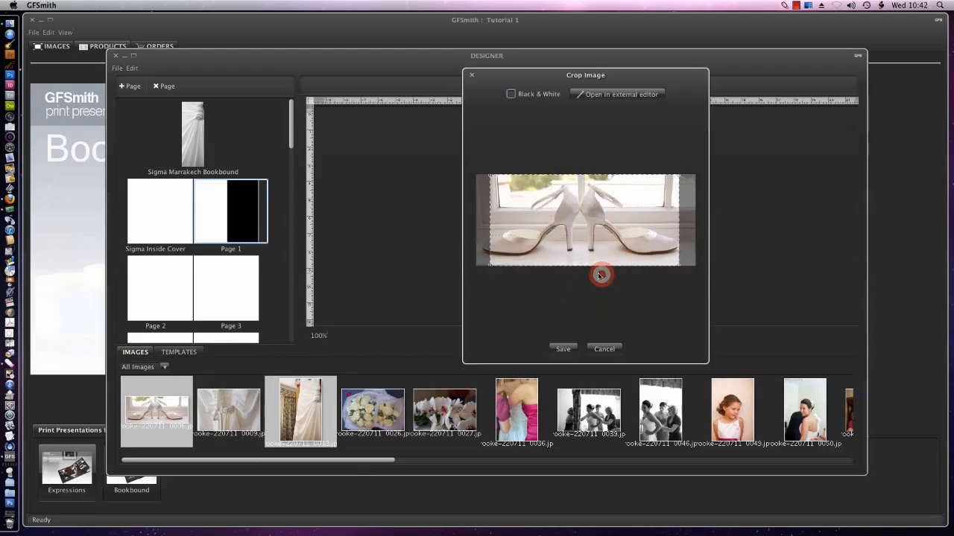
left_click(563, 350)
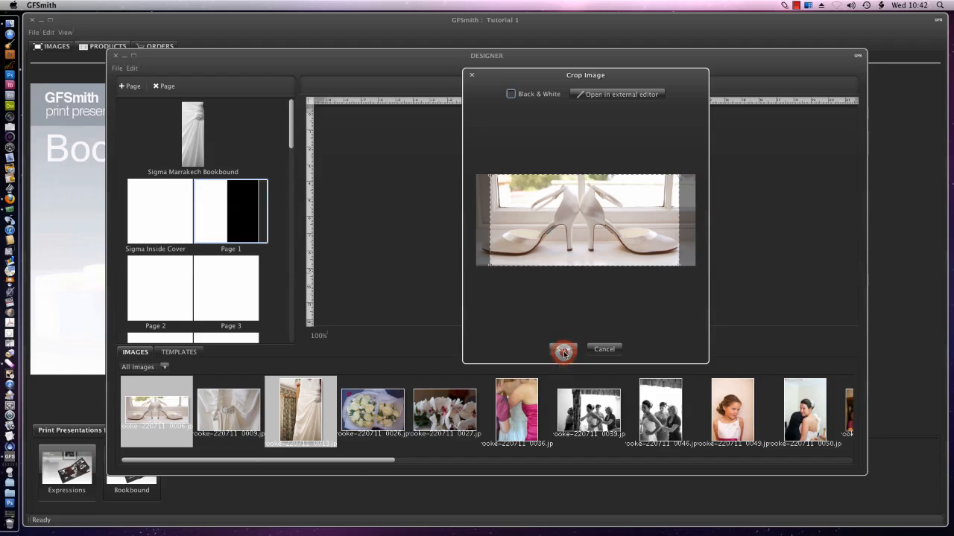
left_click(579, 180)
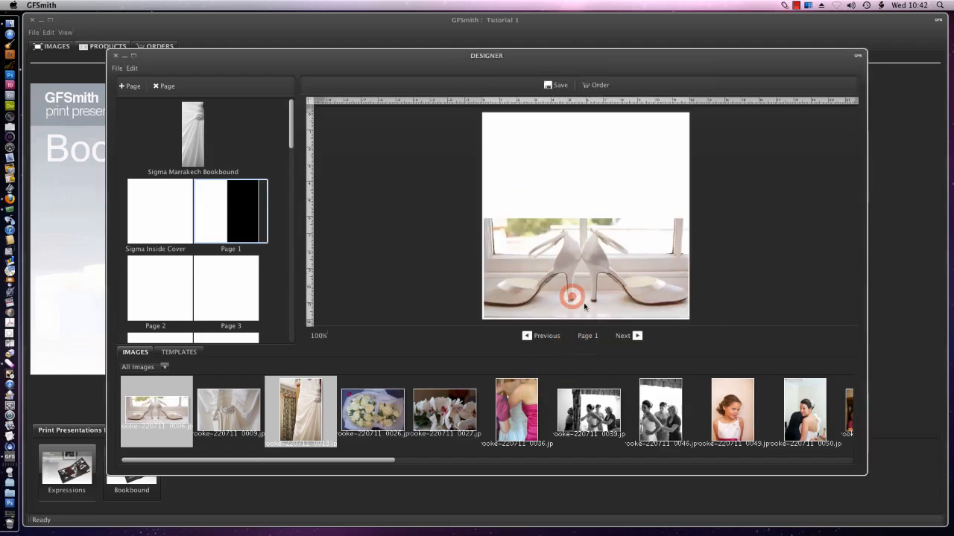
- Apply the Sigma template with one large square frame and five small squares along two sides to Page 2
left_click(160, 295)
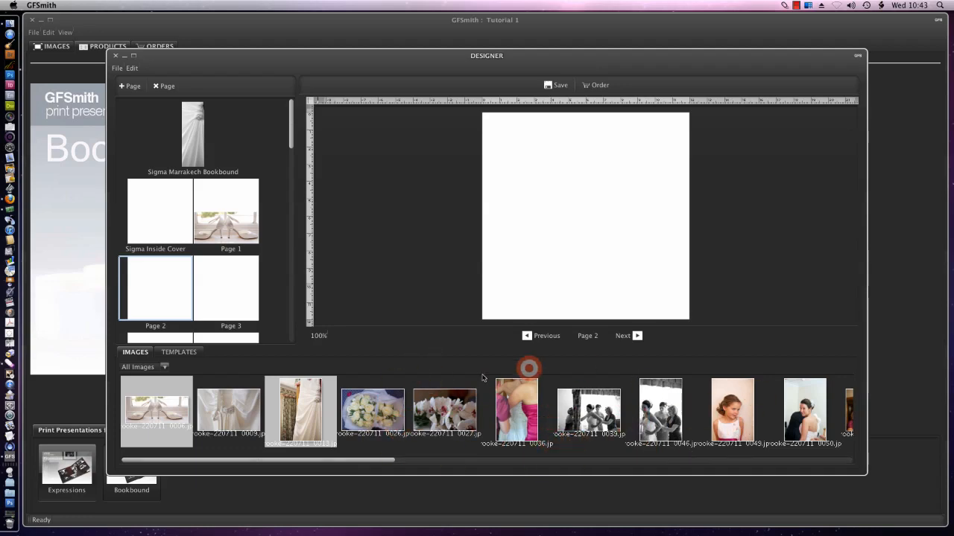
left_click(178, 353)
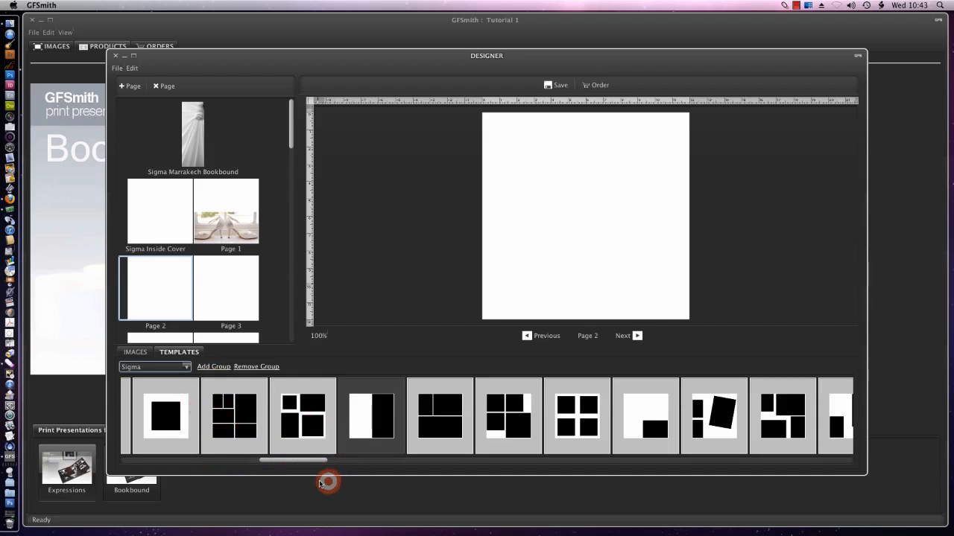
left_click_drag(291, 460, 224, 461)
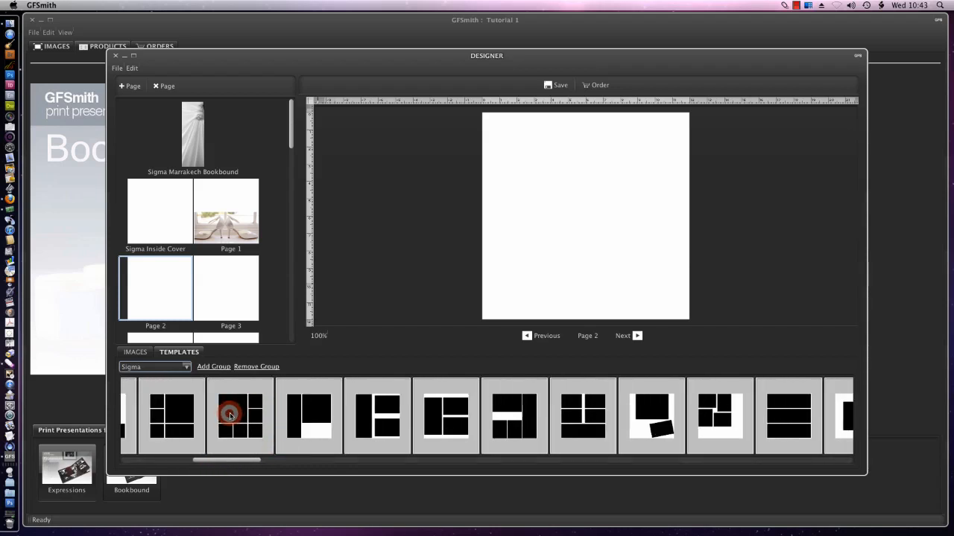
left_click_drag(231, 416, 564, 210)
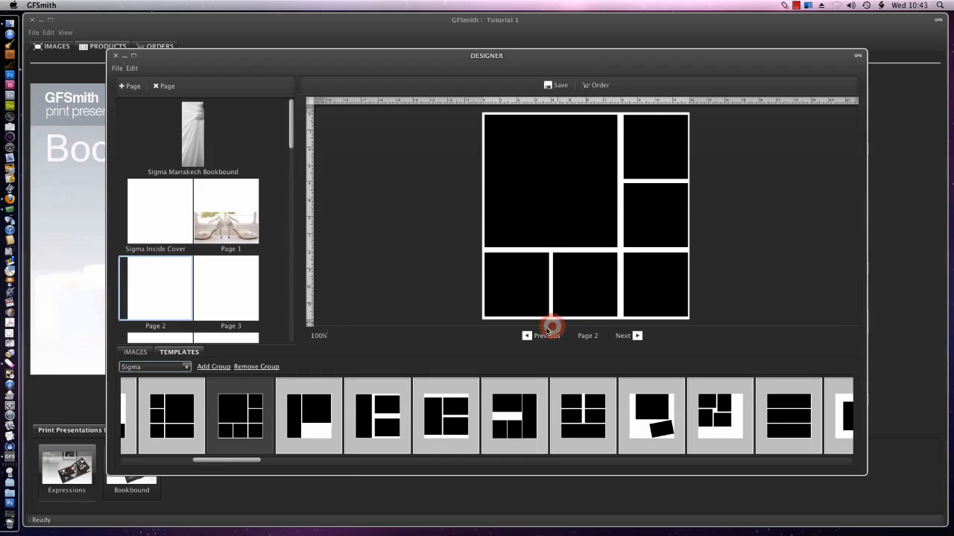
- Fill Page 2's bottom row from left to right with photos 220711_0026, 220711_0027 and 220711_0009
left_click(138, 353)
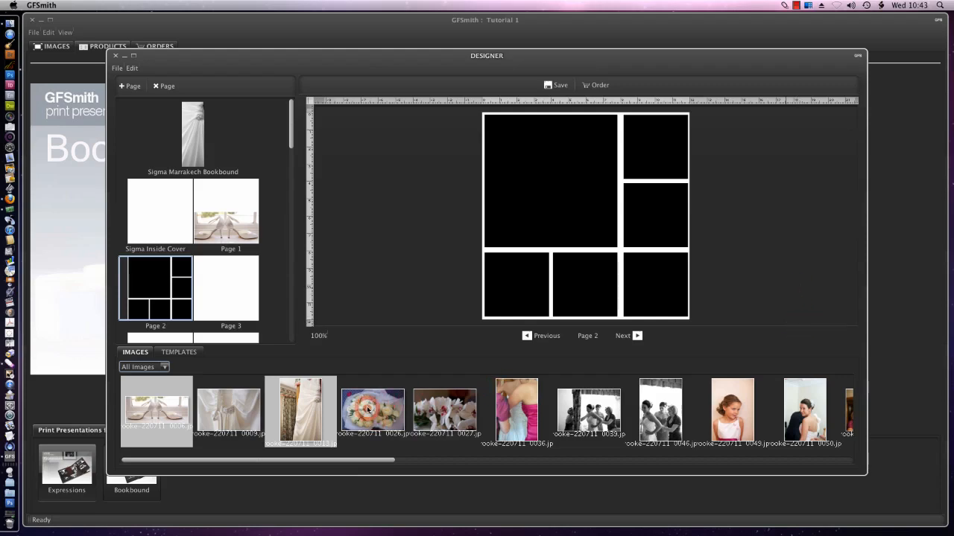
left_click_drag(370, 412, 508, 283)
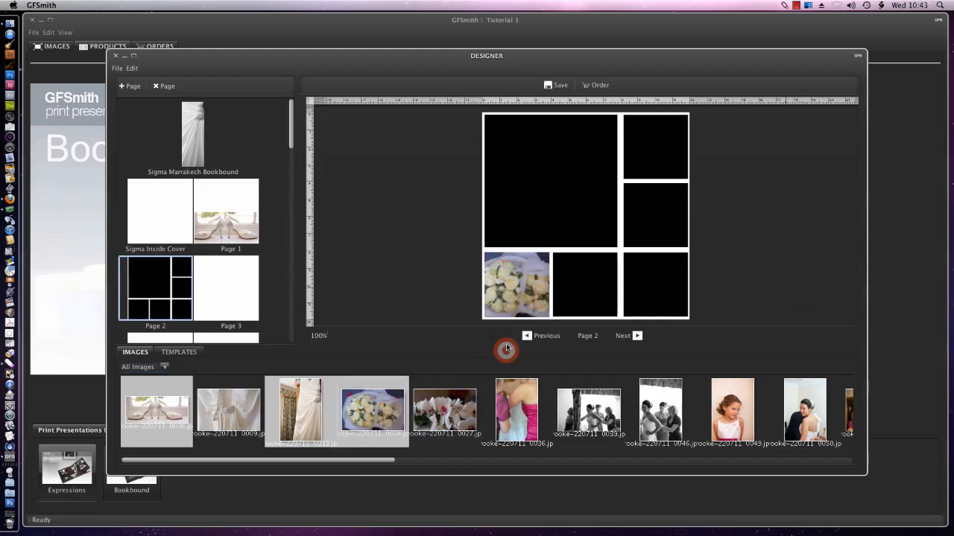
left_click_drag(453, 417, 574, 285)
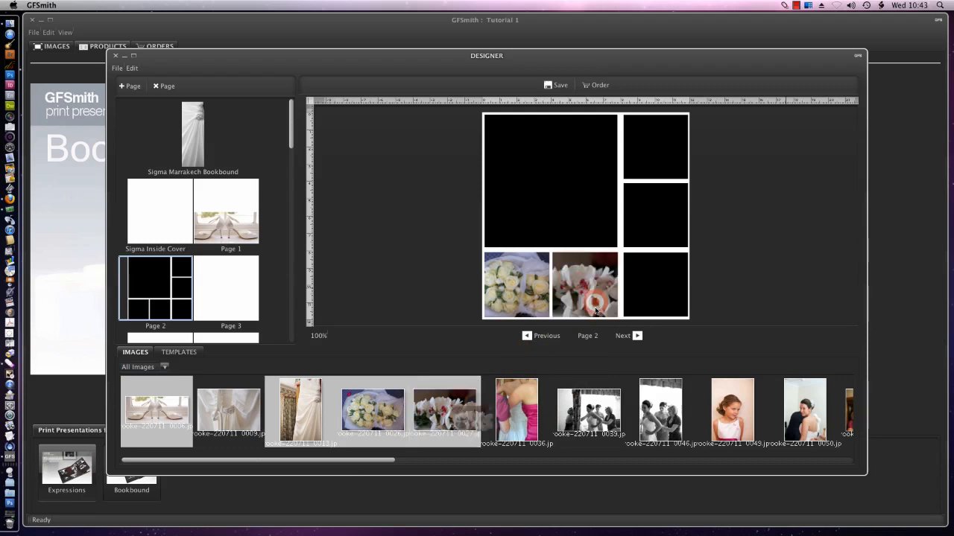
left_click_drag(228, 411, 635, 271)
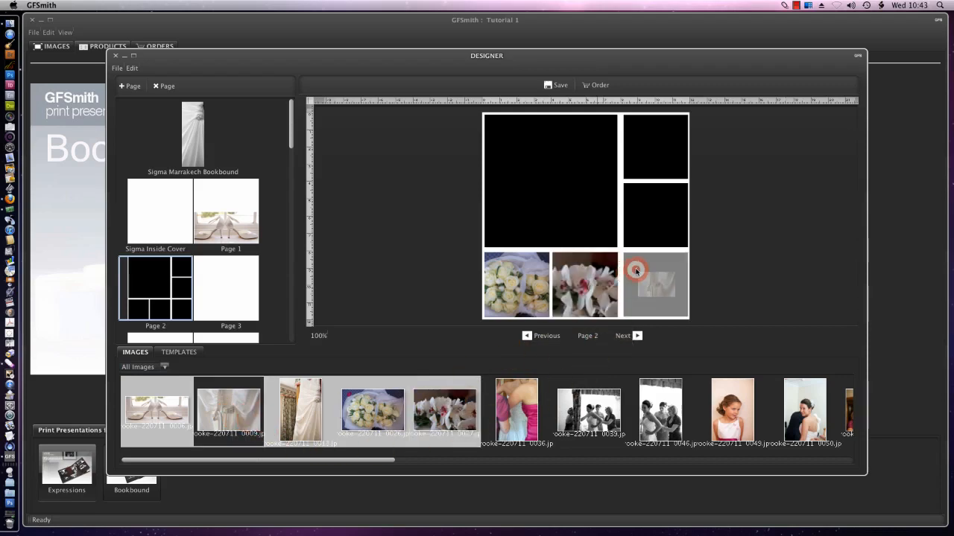
left_click_drag(664, 302, 664, 301)
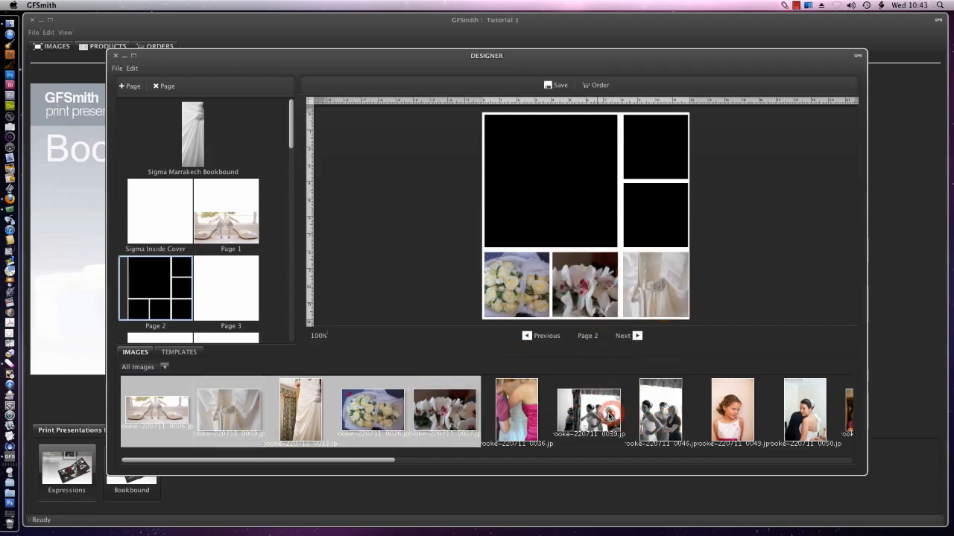
- Place photo 220711_0039 in Page 2's large frame, 220711_0049 in the upper-right frame and 220711_0046 in the frame below it
left_click_drag(609, 414, 564, 198)
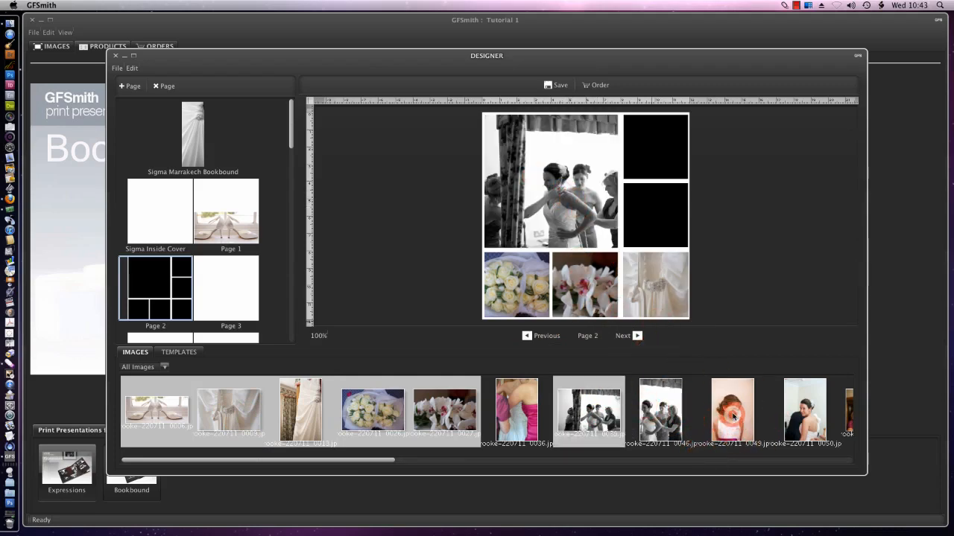
left_click_drag(671, 419, 641, 206)
left_click_drag(729, 420, 649, 150)
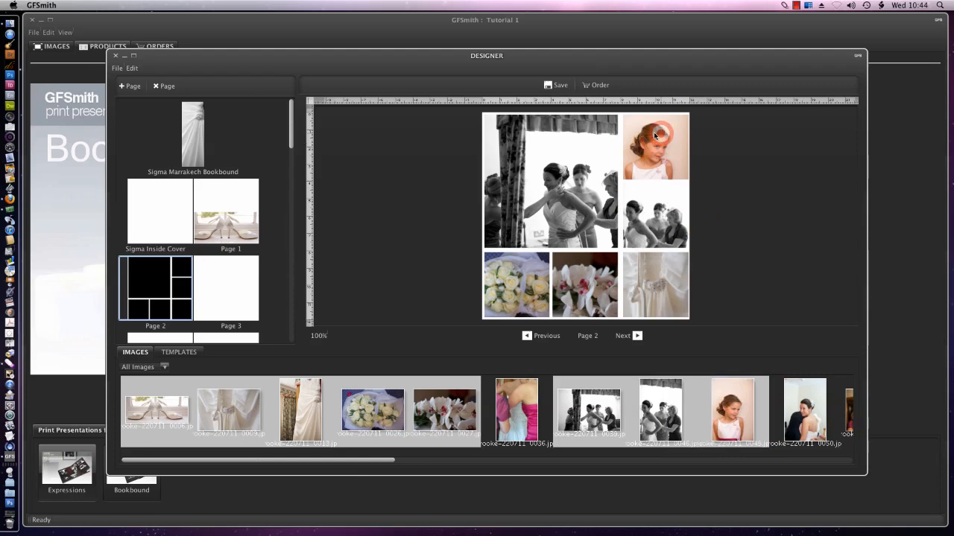
left_click(531, 177)
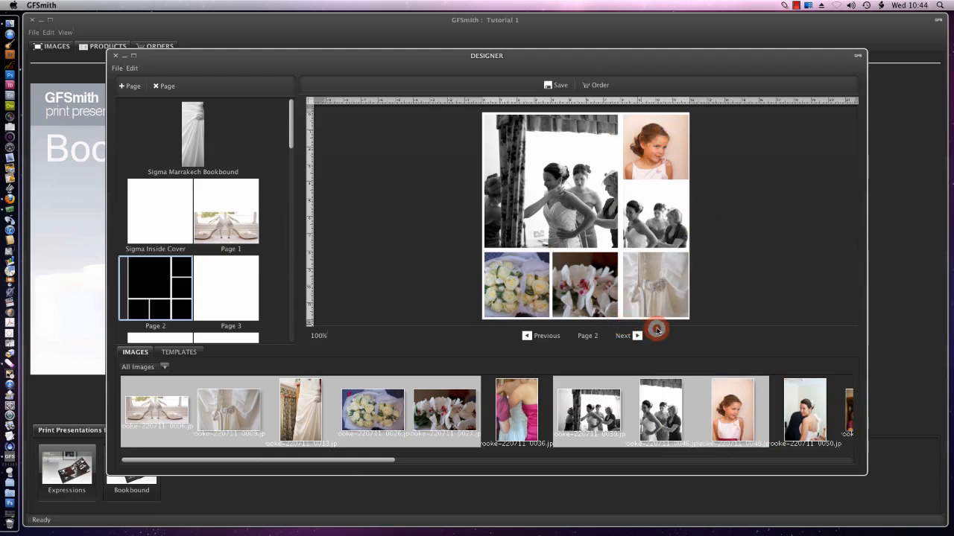
- Apply the Sigma template with three portrait frames above one wide frame to Page 3
left_click(230, 295)
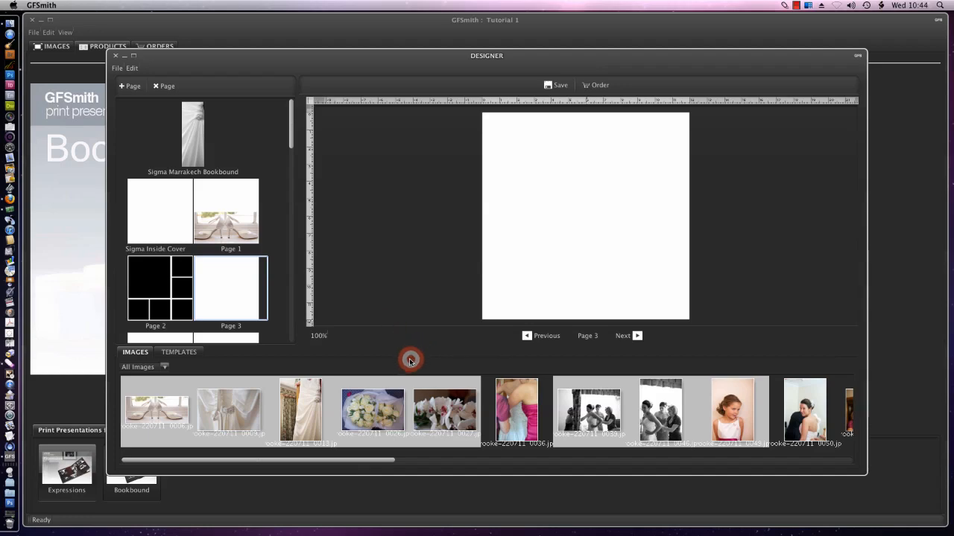
left_click(178, 353)
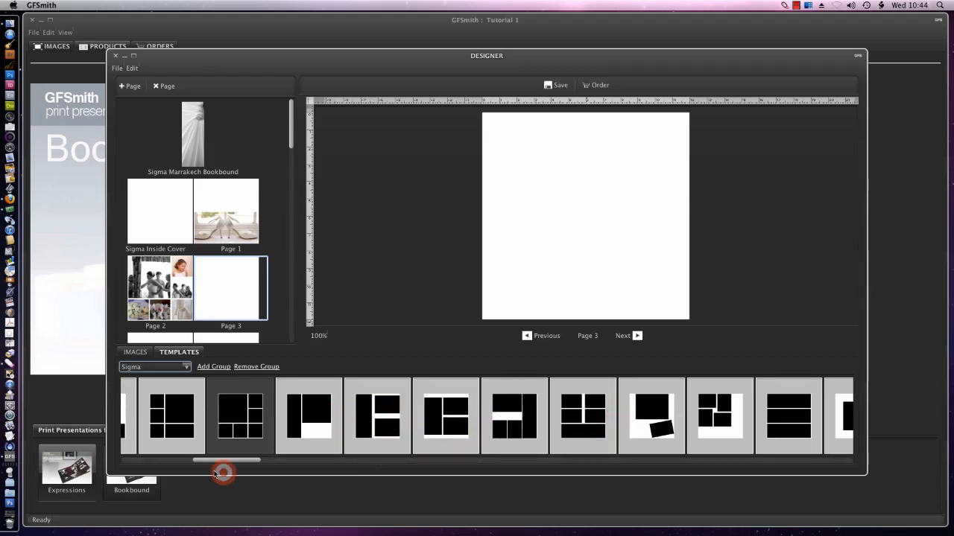
left_click_drag(226, 462, 664, 457)
left_click(421, 420)
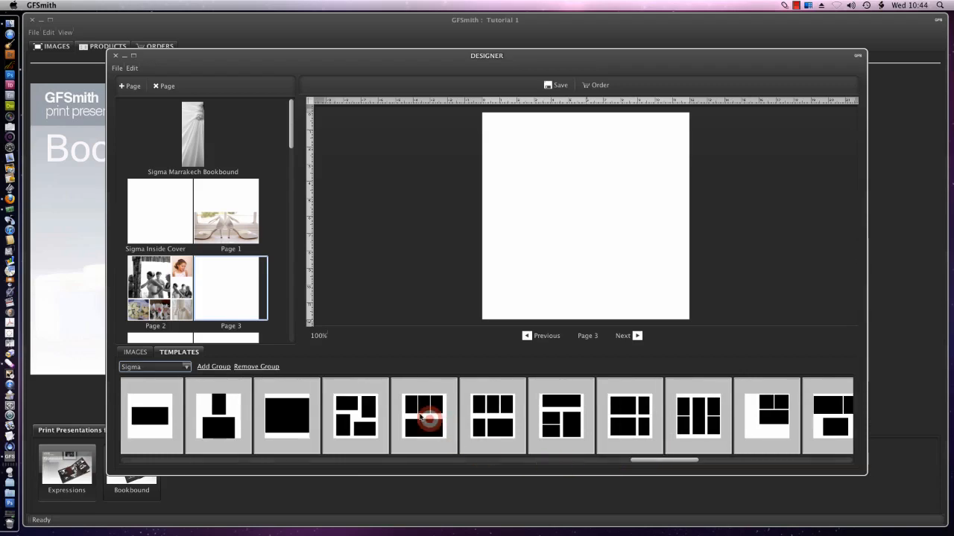
left_click_drag(425, 410, 574, 204)
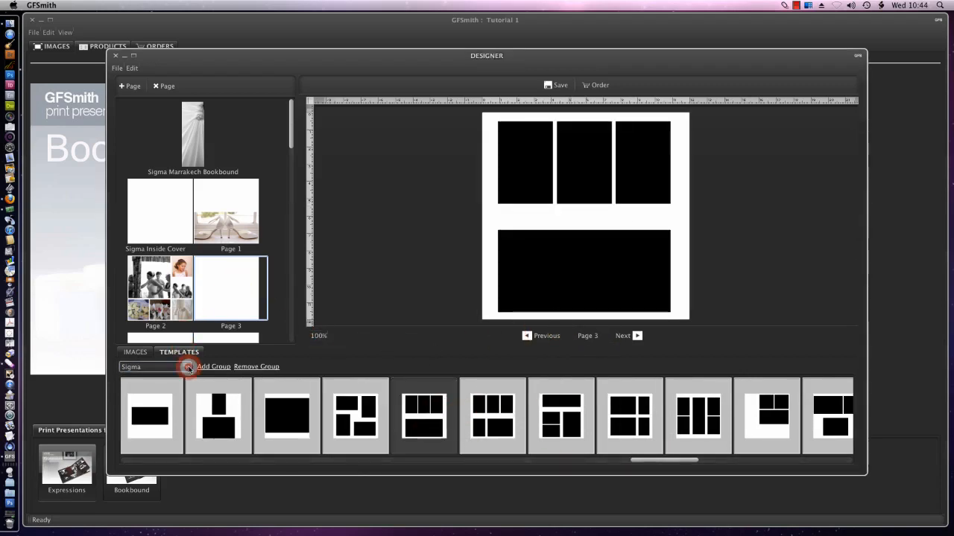
- Place photo 220711_0052 in Page 3's wide frame, shift its crop towards the picture's lower edge, and save the crop
left_click(138, 355)
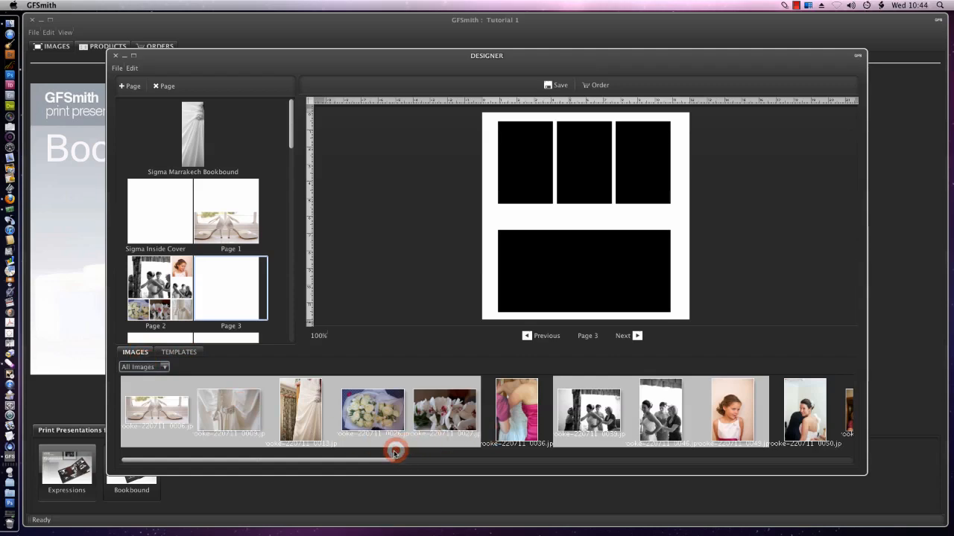
left_click_drag(395, 453, 621, 460)
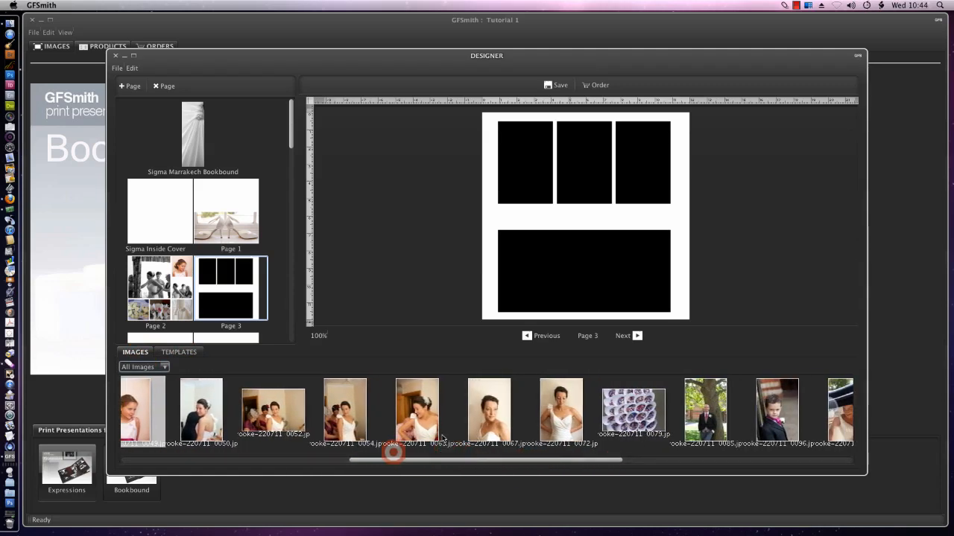
left_click(544, 408)
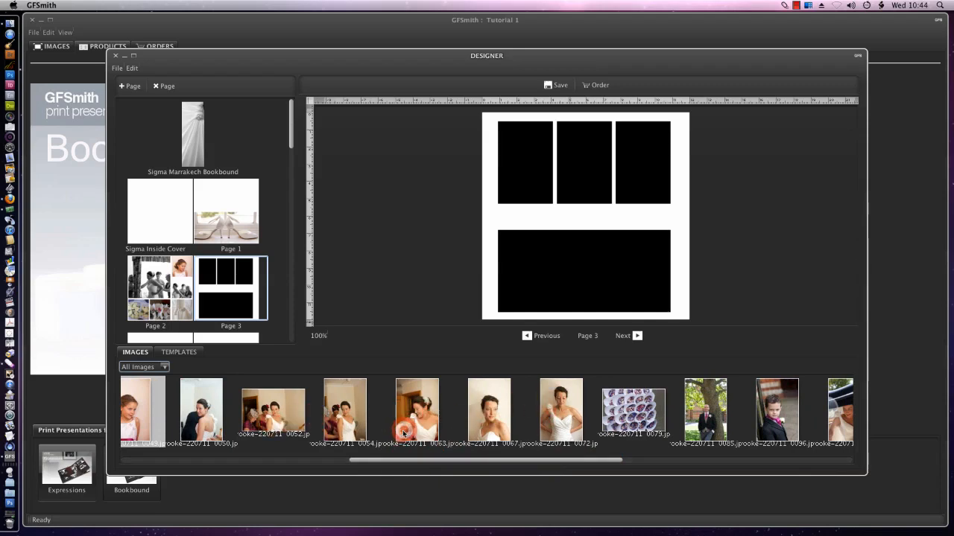
left_click_drag(272, 414, 596, 294)
double_click(597, 287)
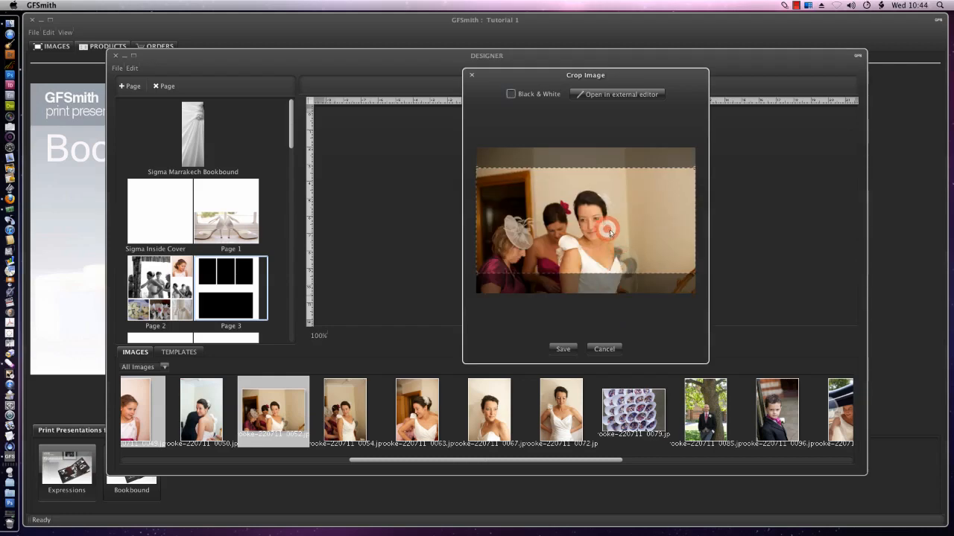
left_click_drag(605, 227, 612, 255)
left_click(564, 348)
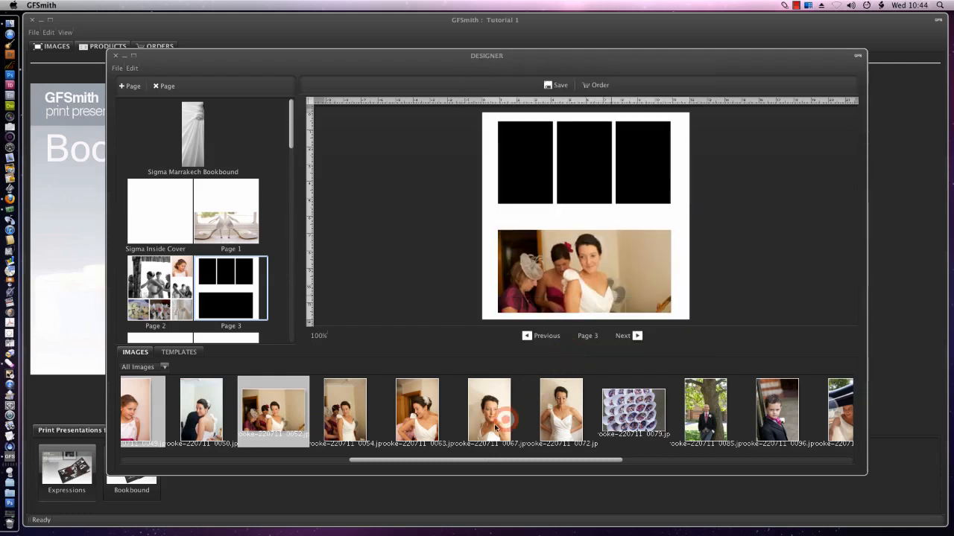
- Fill Page 3's three portrait frames from left to right with photos 220711_0063, 220711_0067 and 220711_0072
left_click(344, 412)
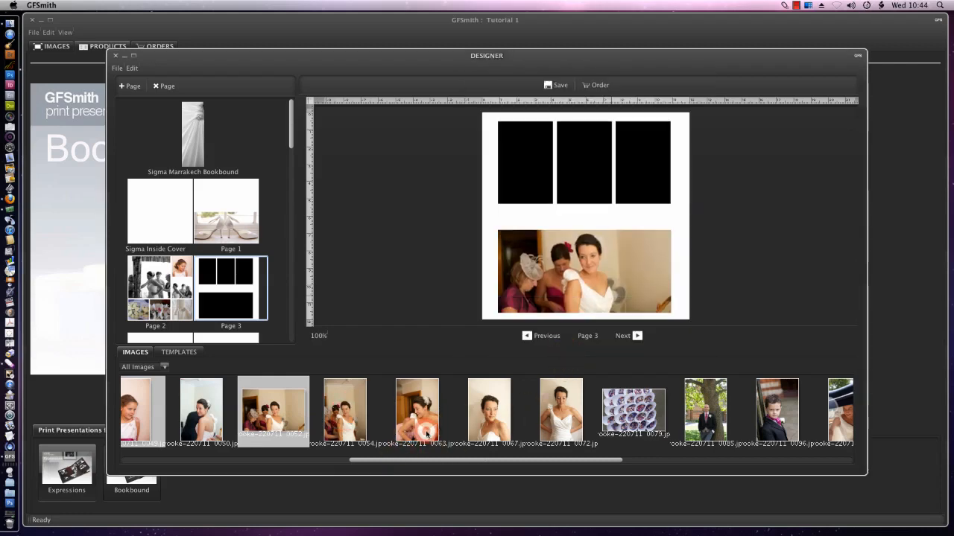
left_click_drag(411, 417, 525, 163)
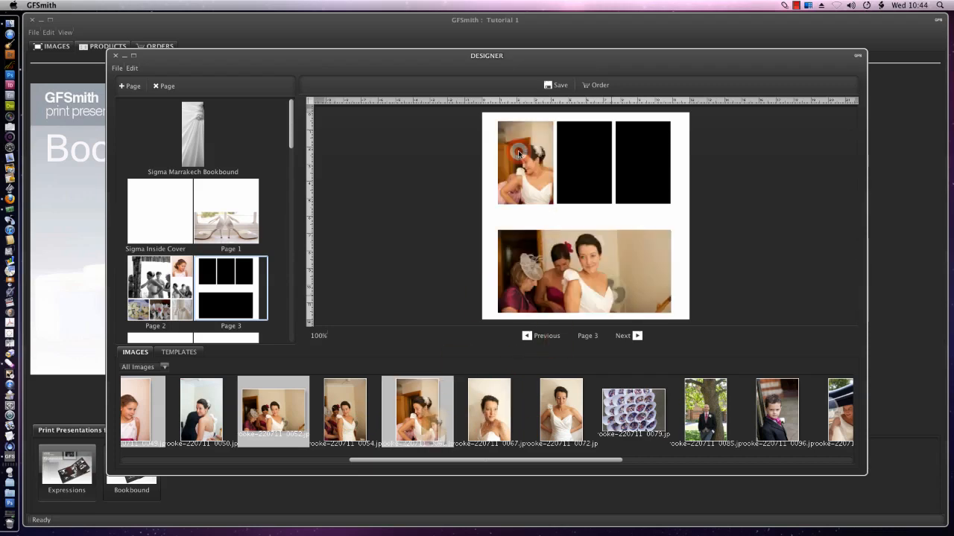
left_click_drag(493, 424, 572, 153)
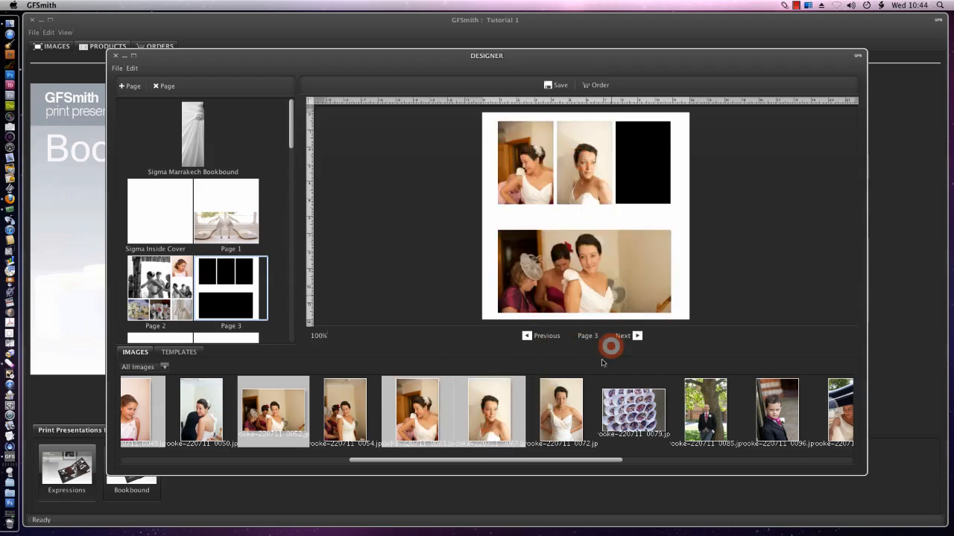
left_click_drag(559, 415, 630, 146)
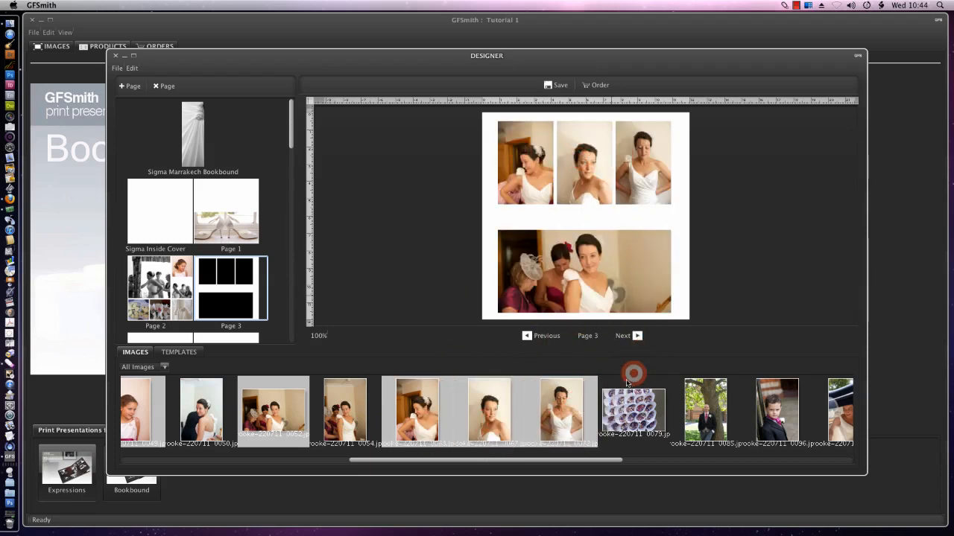
- Crop the middle portrait on Page 3 more tightly around the bride's head and shoulders and save it
left_click(584, 175)
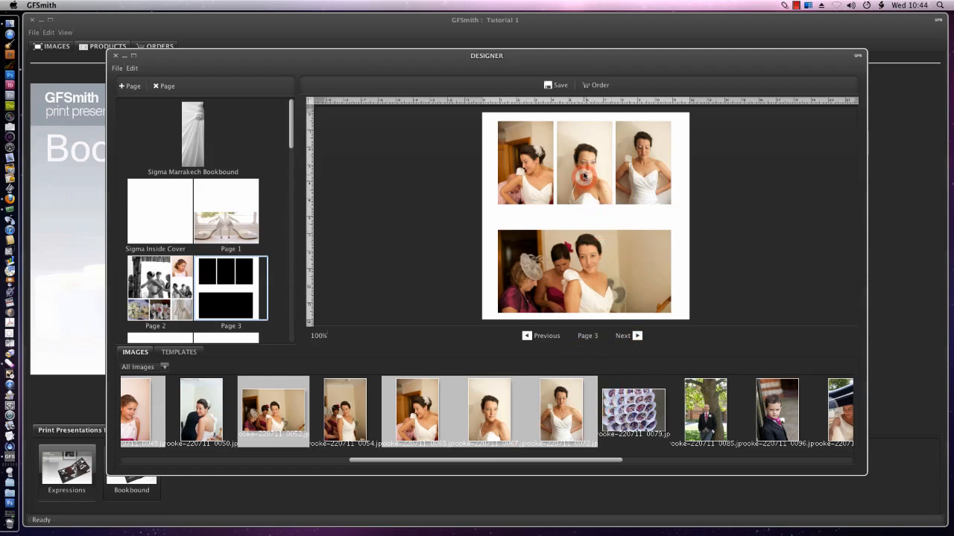
double_click(587, 172)
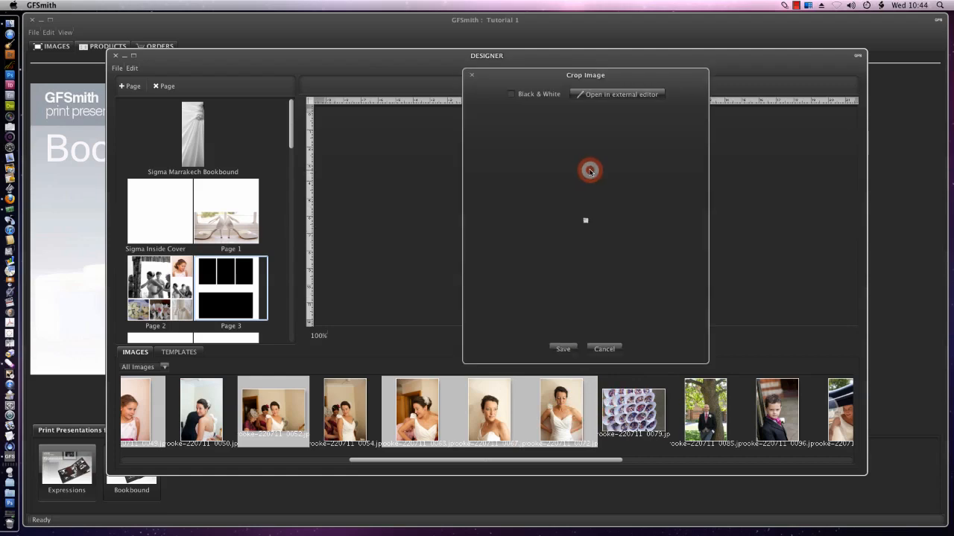
left_click_drag(658, 113, 618, 146)
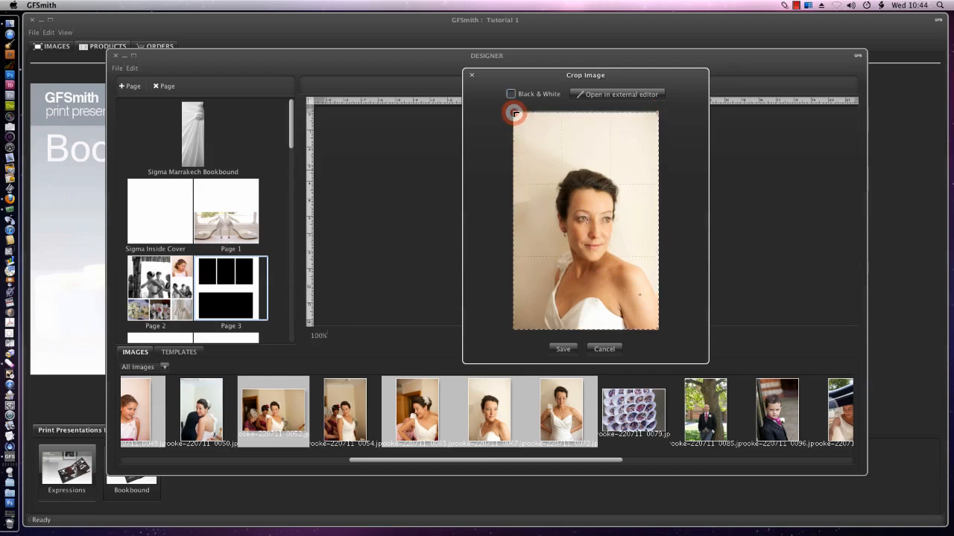
left_click_drag(515, 113, 624, 254)
left_click(558, 358)
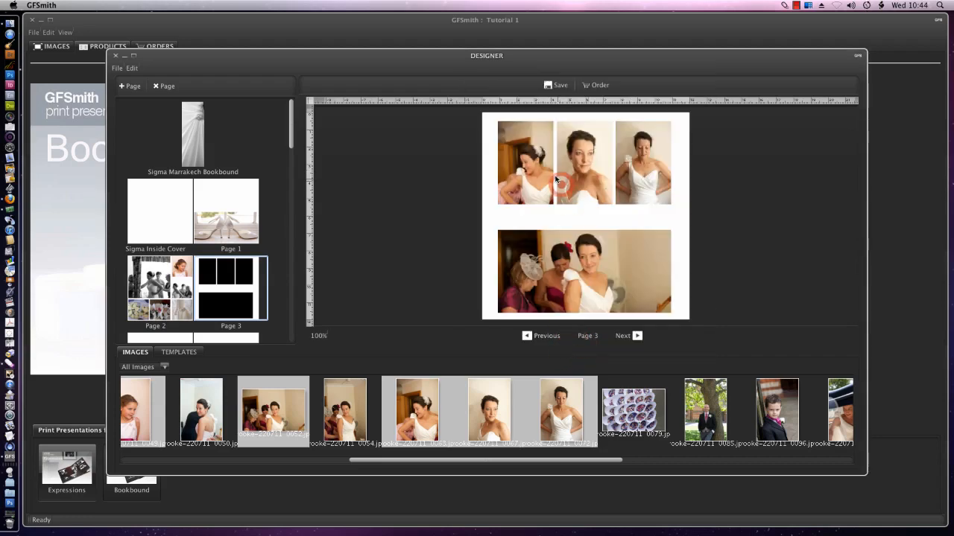
- Crop the left portrait on Page 3 closer to the bride, trimming the picture's top and left side, and save it
double_click(529, 176)
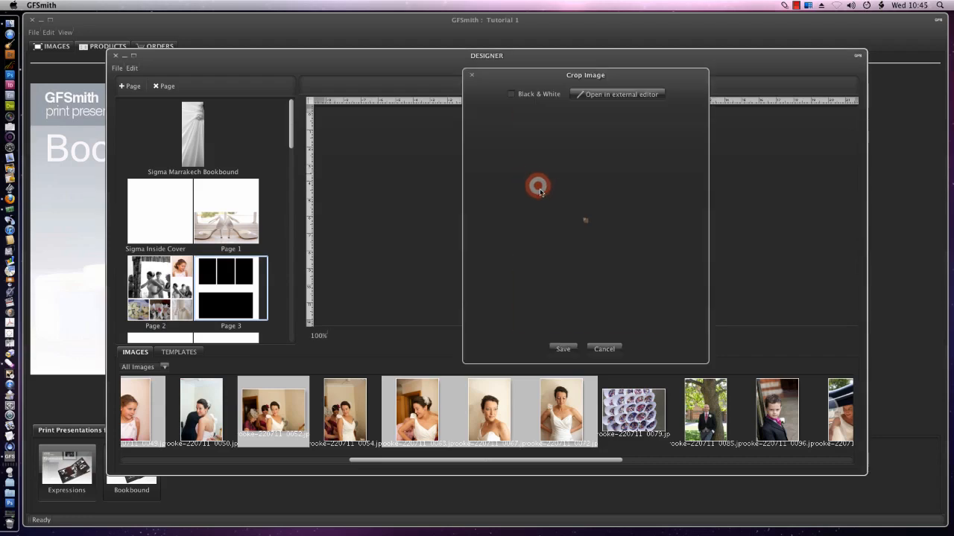
left_click_drag(519, 115, 547, 162)
left_click(607, 251)
left_click_drag(606, 251, 604, 248)
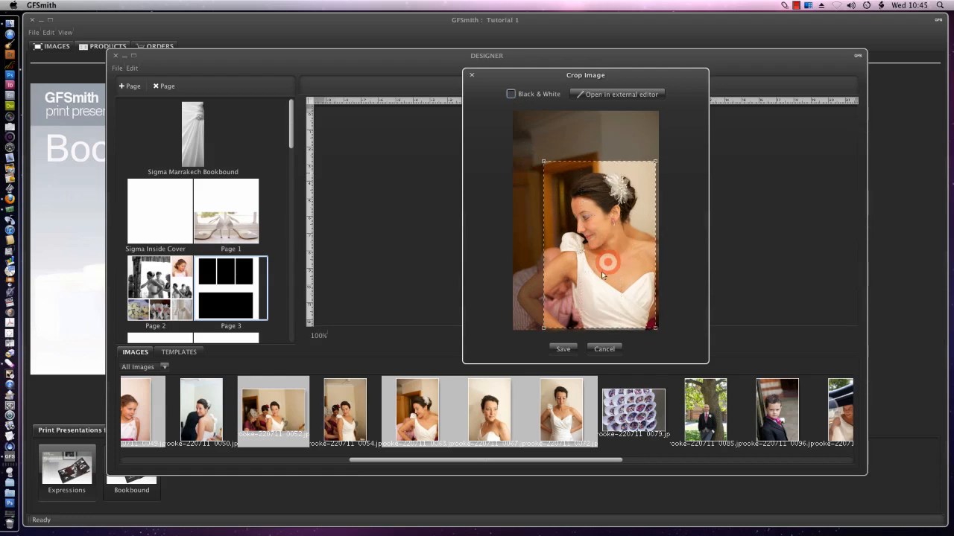
left_click(562, 349)
left_click(521, 183)
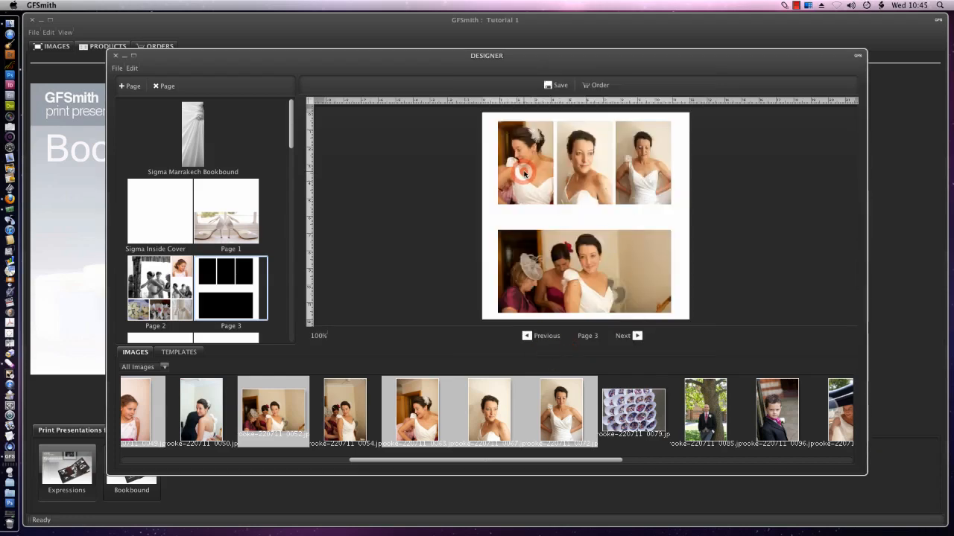
- Readjust the crop of the left portrait on Page 3 slightly and save it
double_click(525, 174)
left_click_drag(544, 161, 534, 153)
left_click(563, 348)
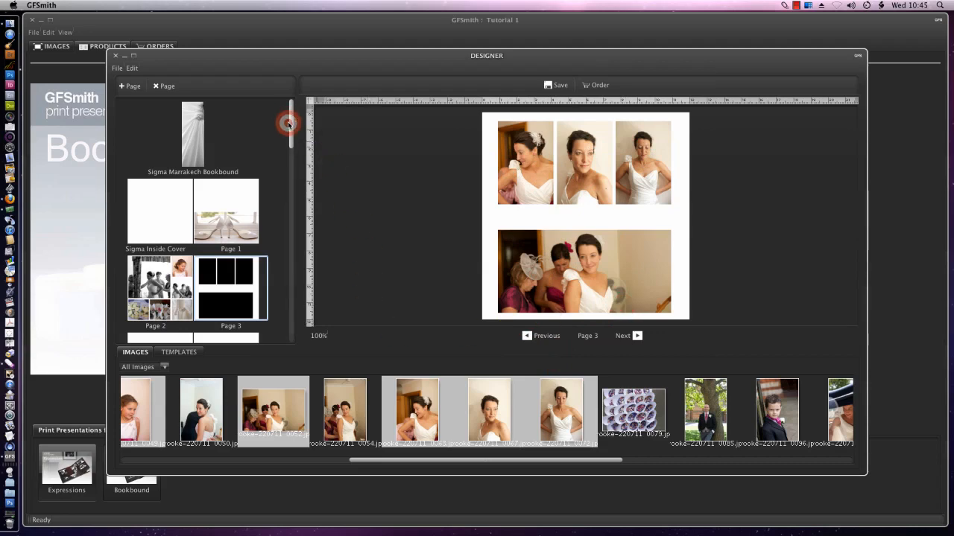
- Move the blank Page 4 ahead of the shoes page, making it the album's Page 1
left_click_drag(292, 125, 293, 153)
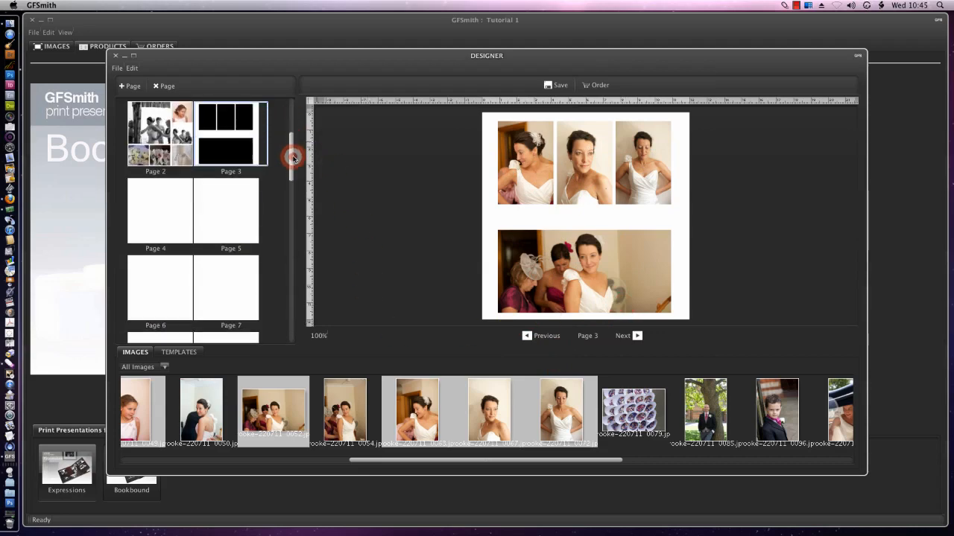
left_click(156, 202)
left_click_drag(200, 223, 200, 223)
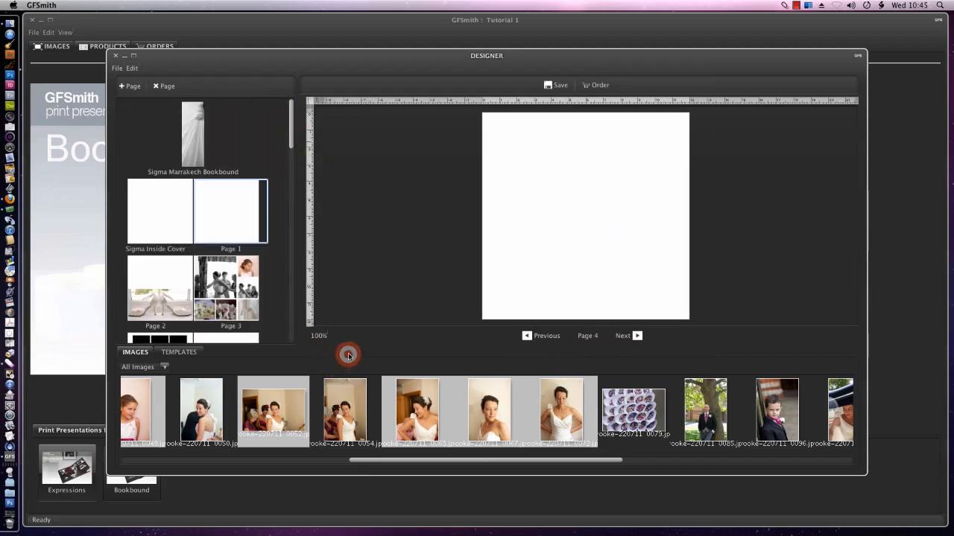
left_click_drag(292, 134, 293, 169)
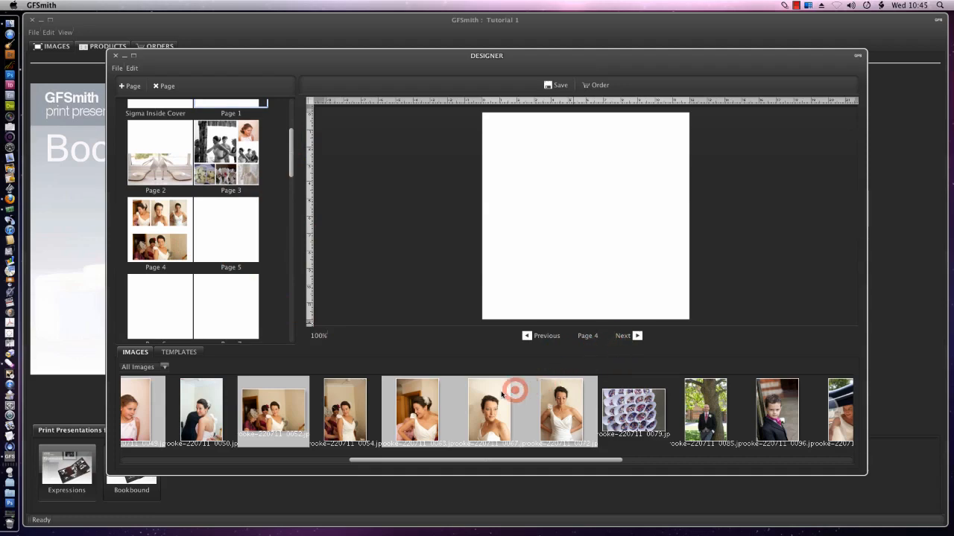
- Open blank Page 5 and apply the Sigma template with one large frame spanning almost the full page width
left_click(637, 336)
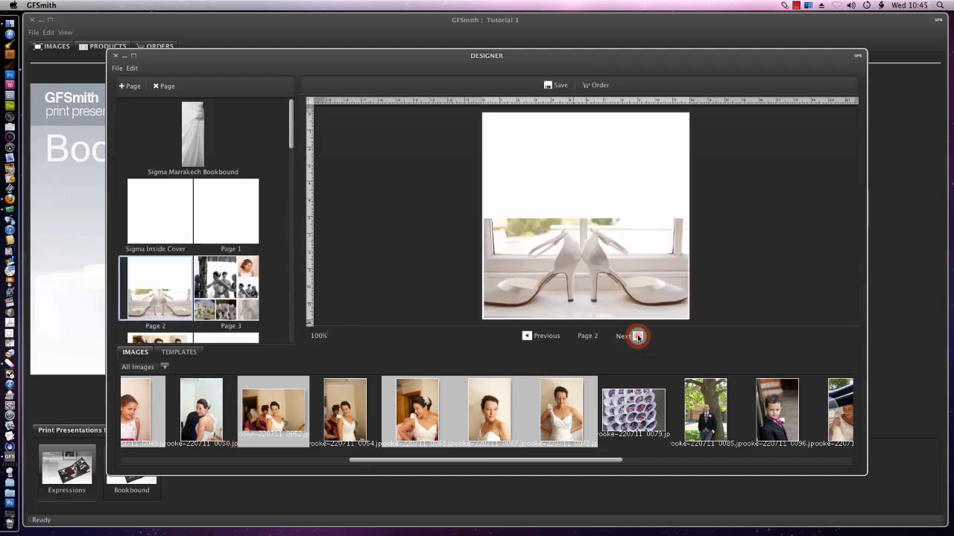
left_click(637, 336)
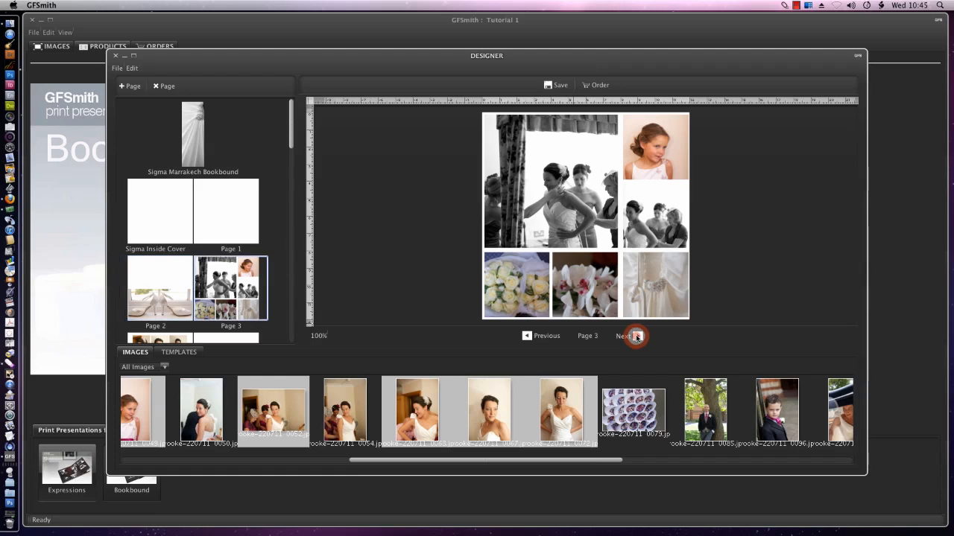
left_click(637, 337)
left_click(637, 337)
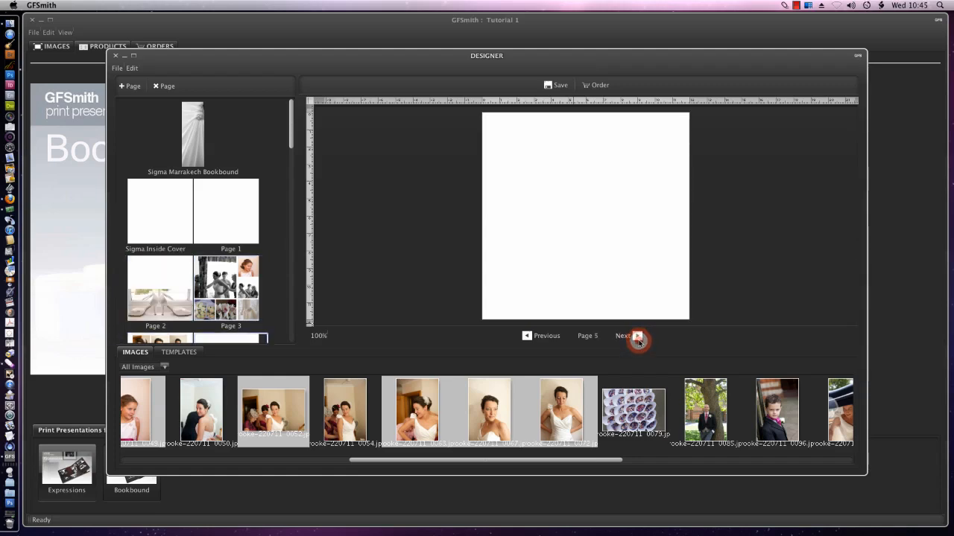
left_click(180, 353)
left_click_drag(289, 419, 541, 311)
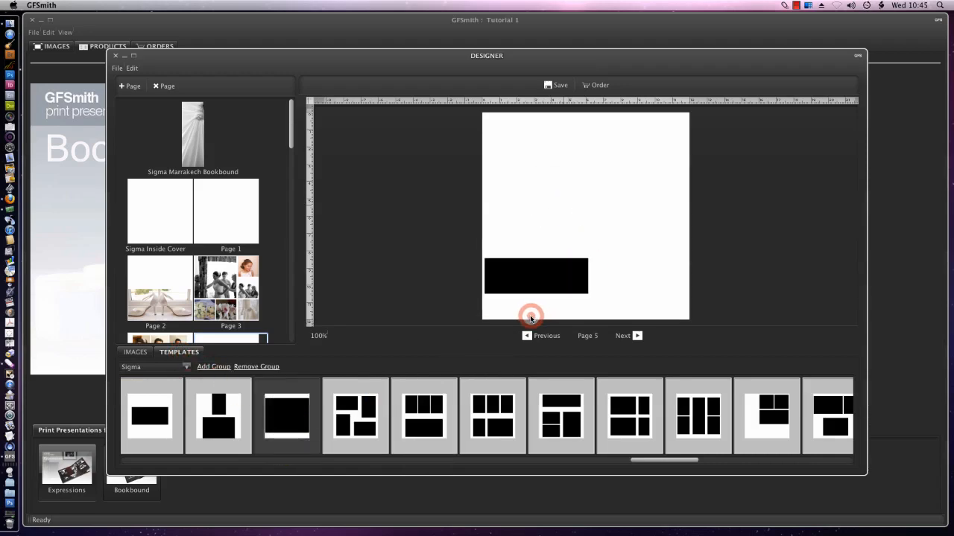
- Place photo 220711_0079 in Page 5's large frame, crop it tighter on the petal cones without the dark edge, and save the crop
left_click(141, 353)
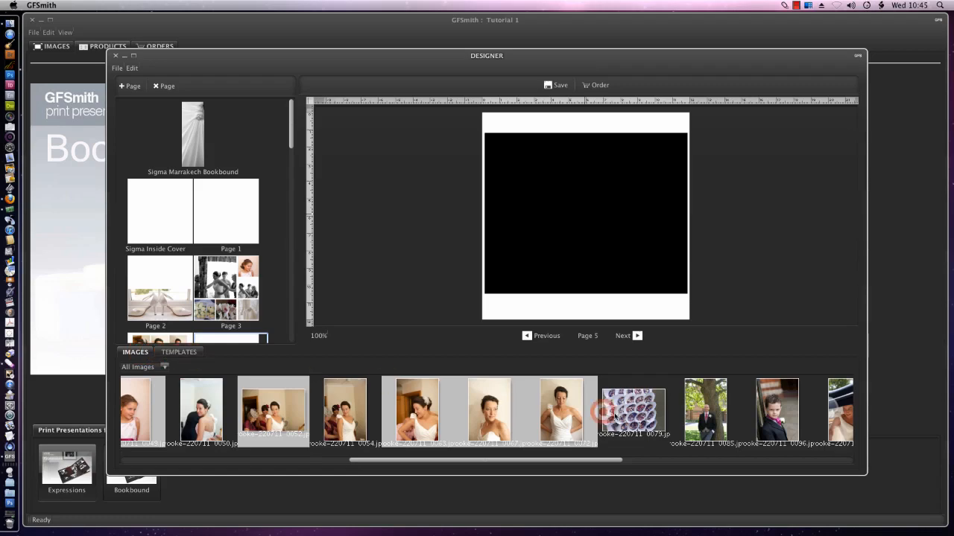
left_click_drag(628, 414, 560, 203)
double_click(593, 247)
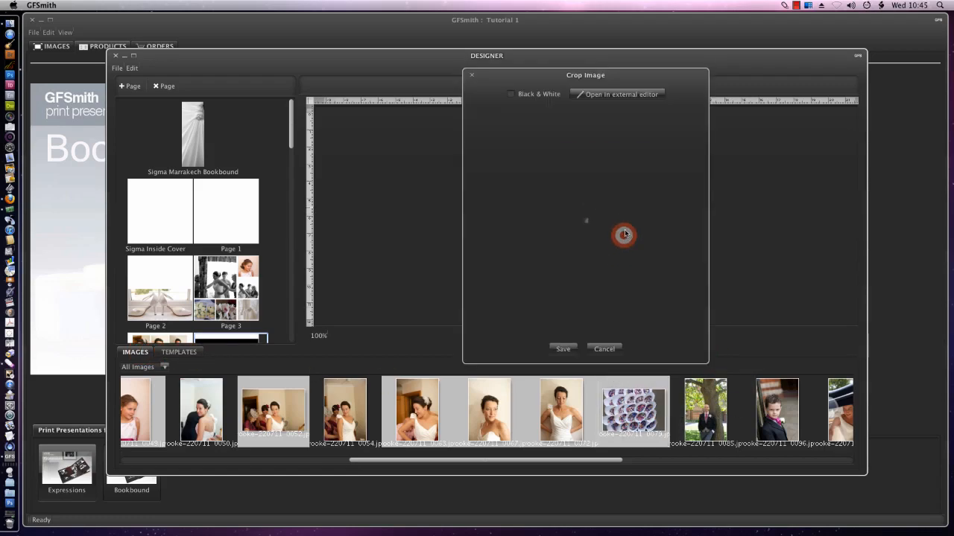
left_click_drag(676, 149, 635, 180)
left_click_drag(561, 239, 565, 221)
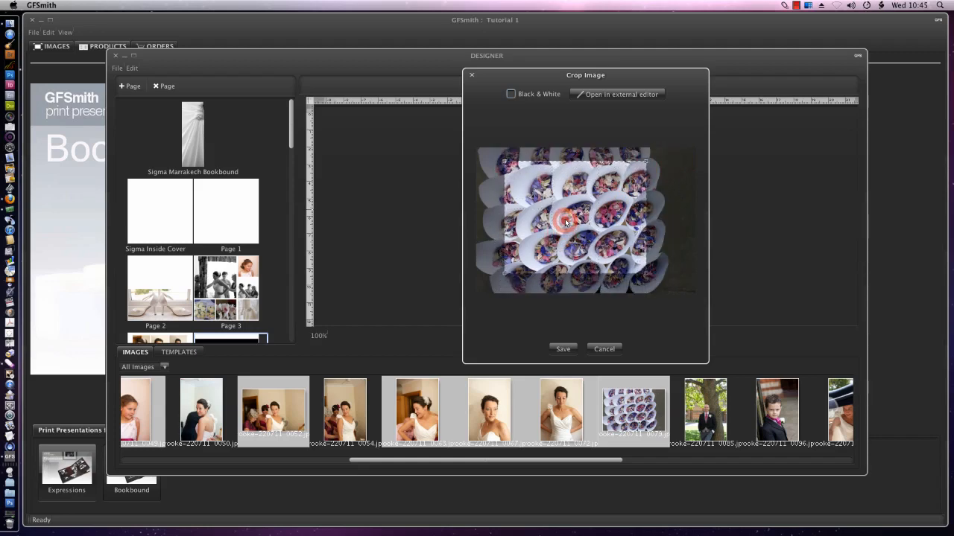
left_click(563, 349)
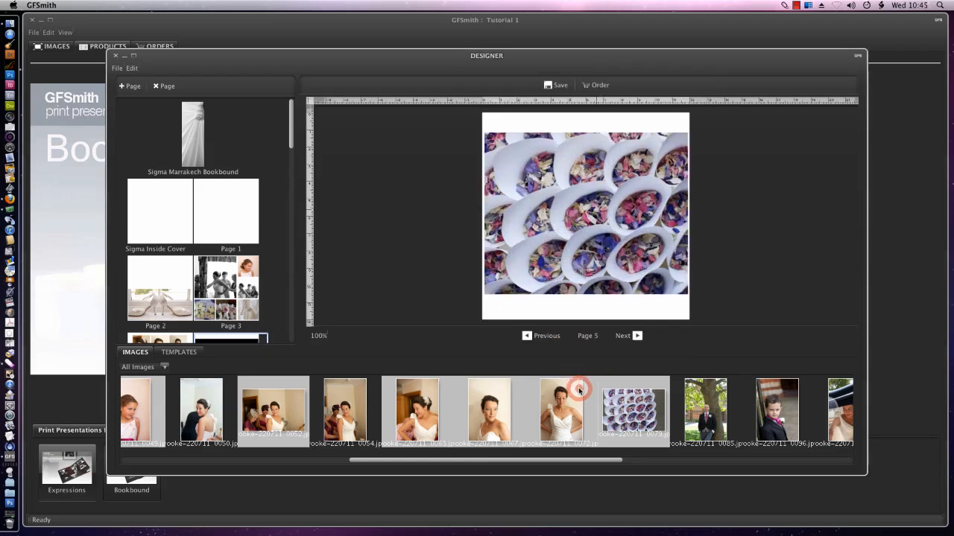